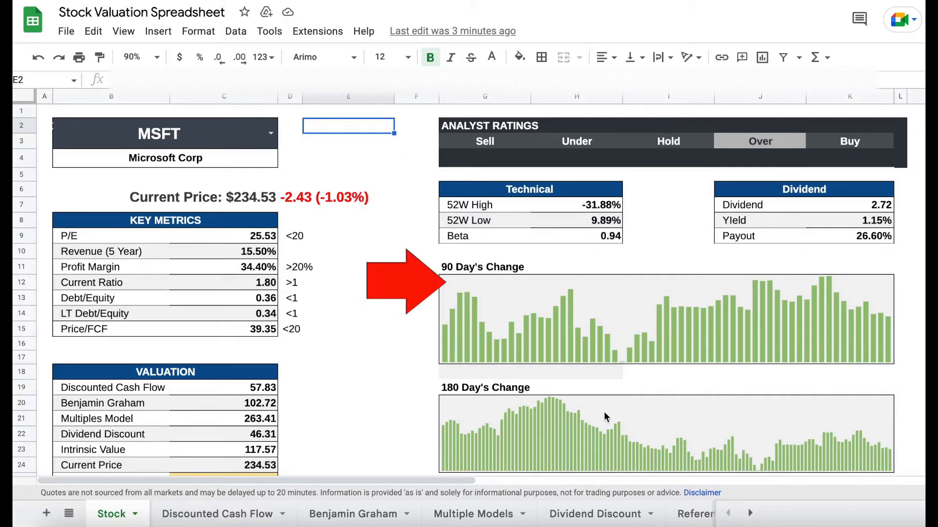
# - Choose CSCO as the ticker on the Stock sheet
pyautogui.click(277, 135)
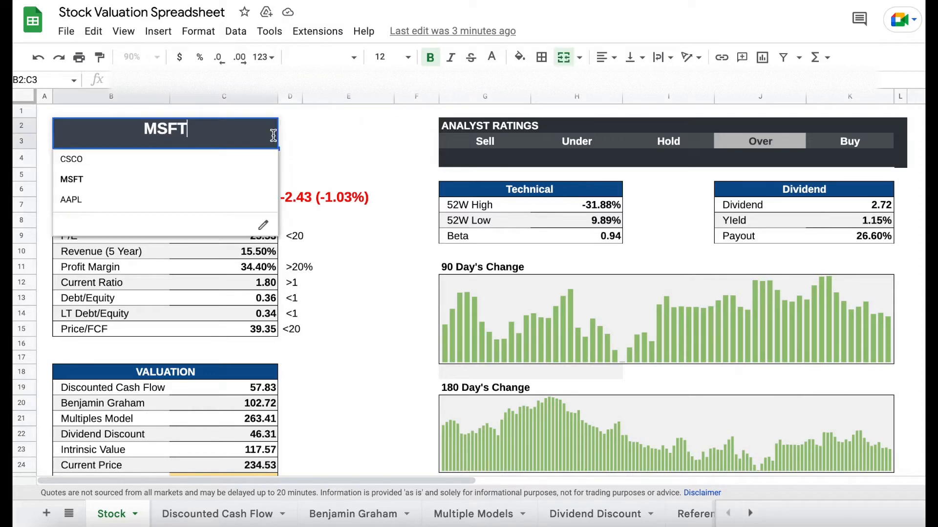
pyautogui.click(133, 160)
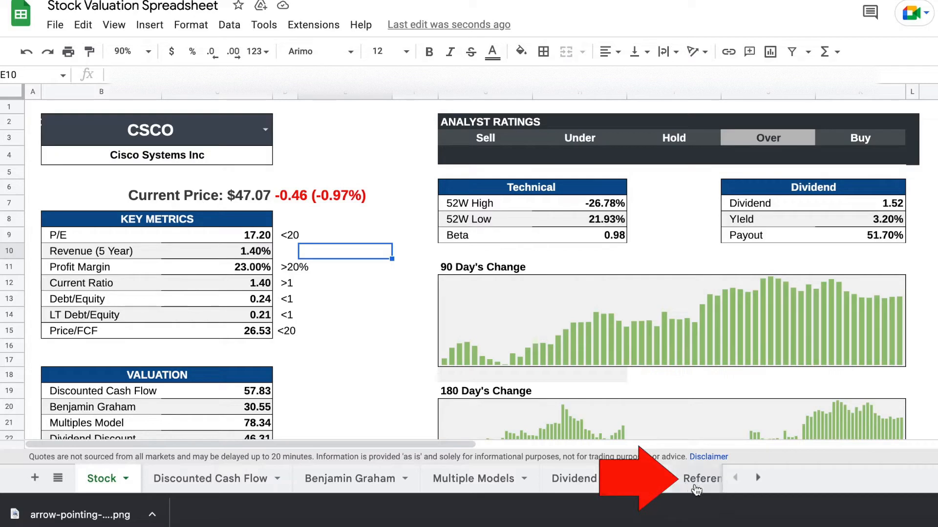
# - Add TSLA to the first empty Ticker cell of the Company List on the References sheet
pyautogui.click(699, 486)
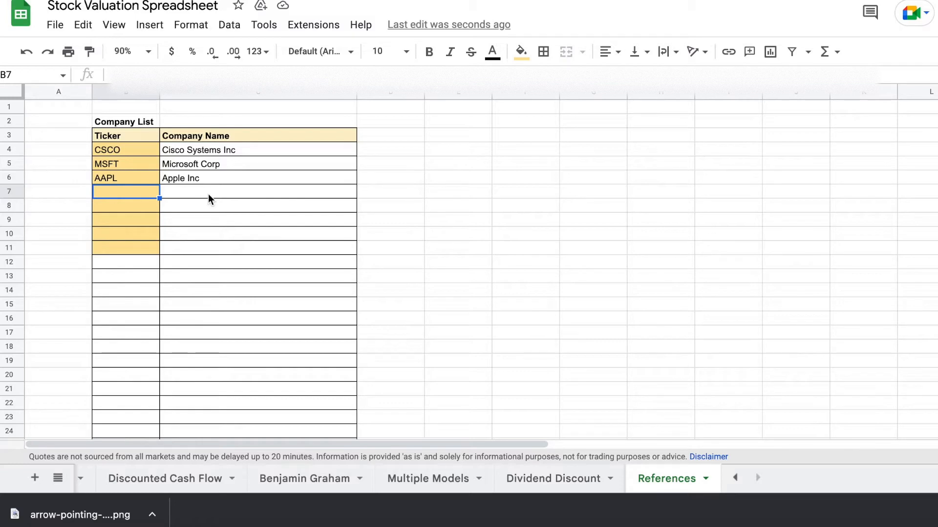
pyautogui.write('TSLA')
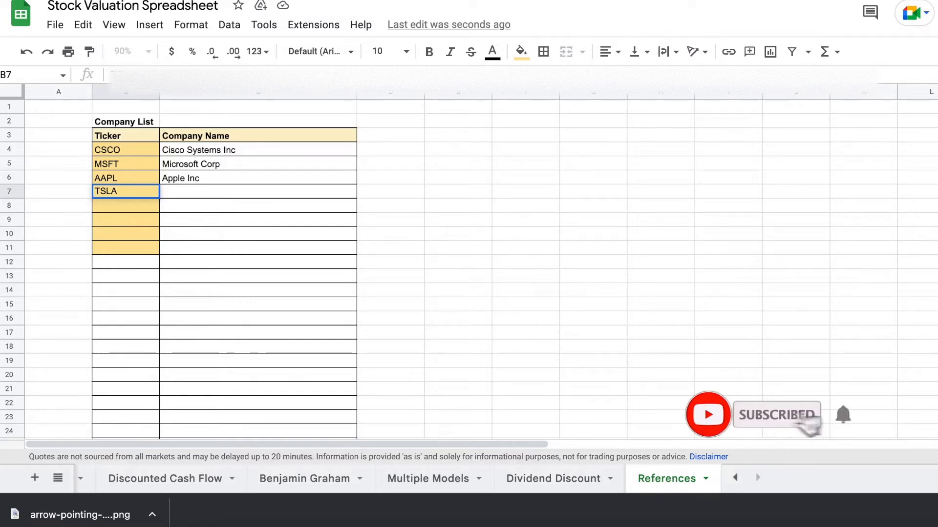
pyautogui.press('Return')
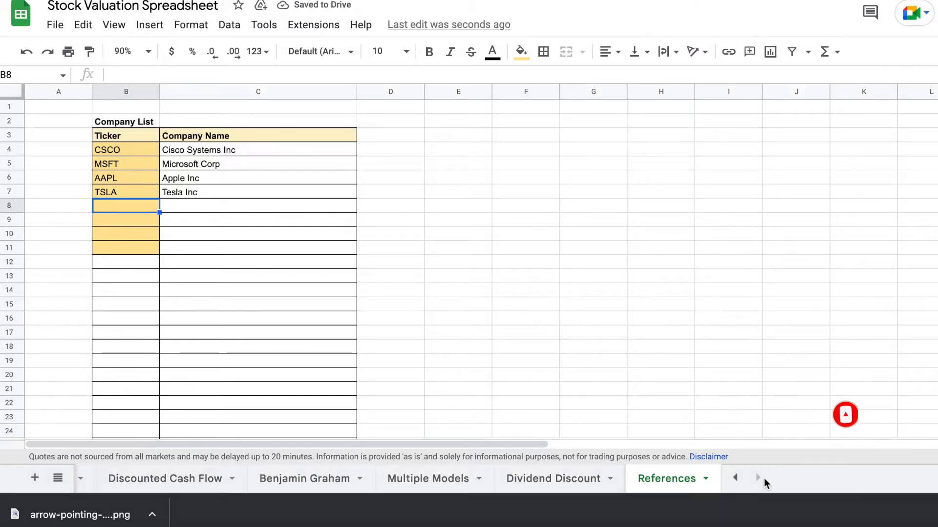
# - Return to the Stock sheet and choose TSLA as the ticker
pyautogui.click(736, 477)
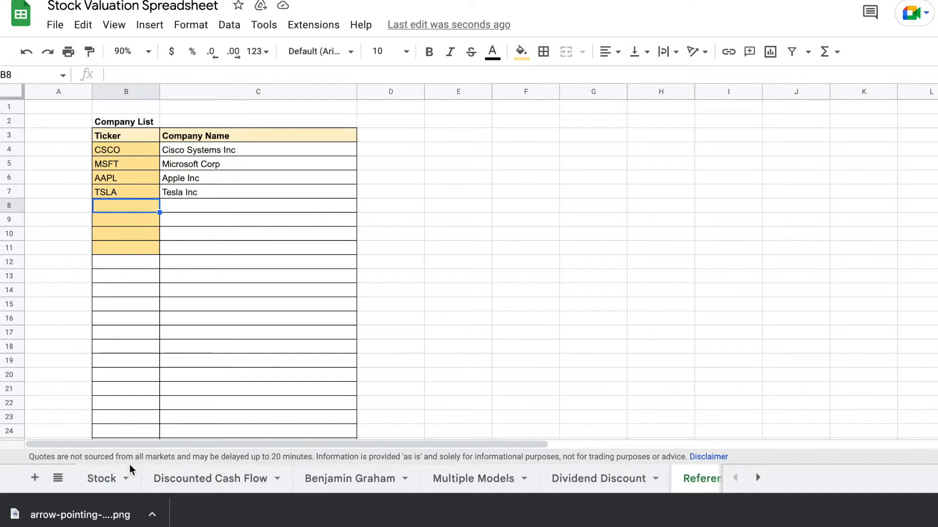
pyautogui.click(118, 477)
pyautogui.click(265, 127)
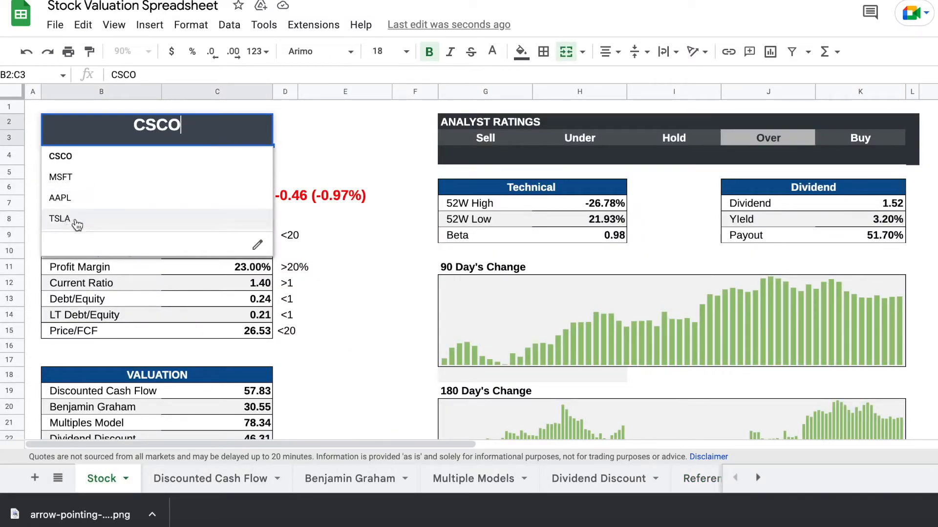
pyautogui.click(91, 224)
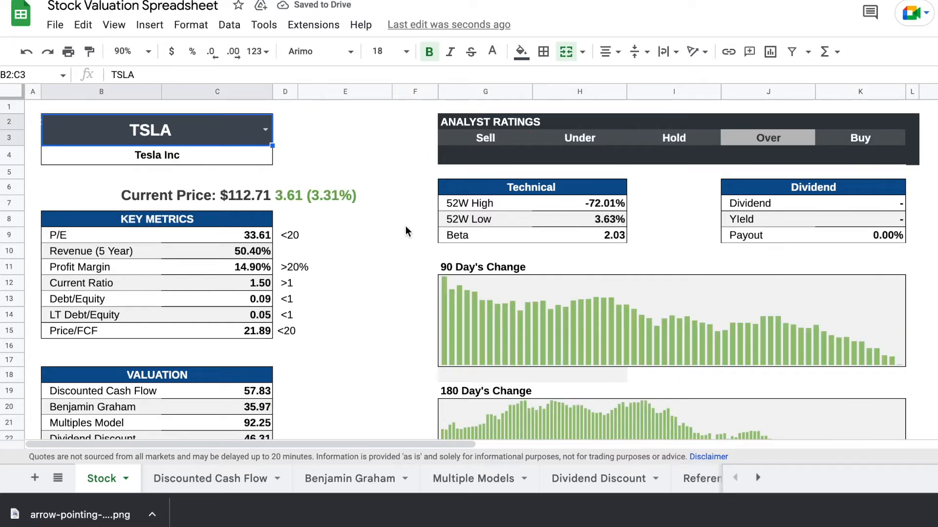
# - Replace the ticker on the Stock sheet with JNJ by entering it directly in the cell
pyautogui.doubleClick(178, 133)
pyautogui.moveTo(195, 129); pyautogui.dragTo(134, 131)
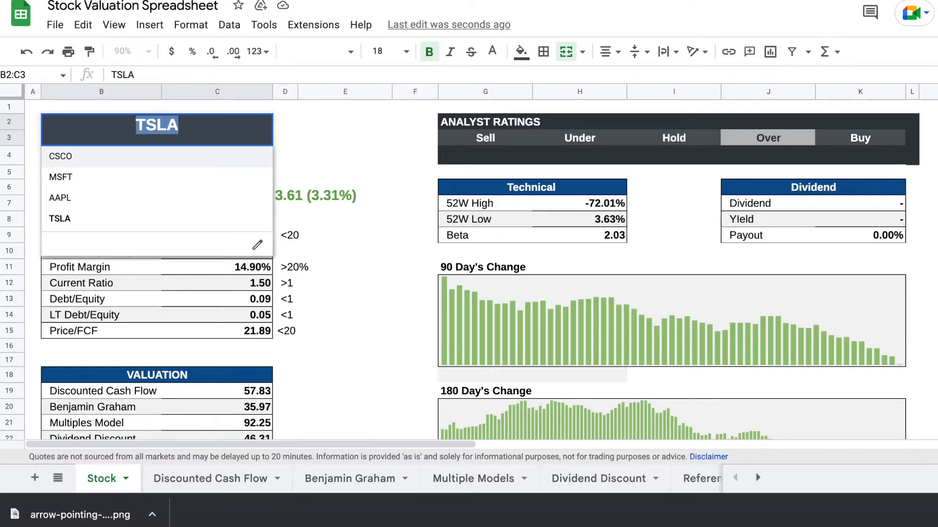
pyautogui.write('JNJ')
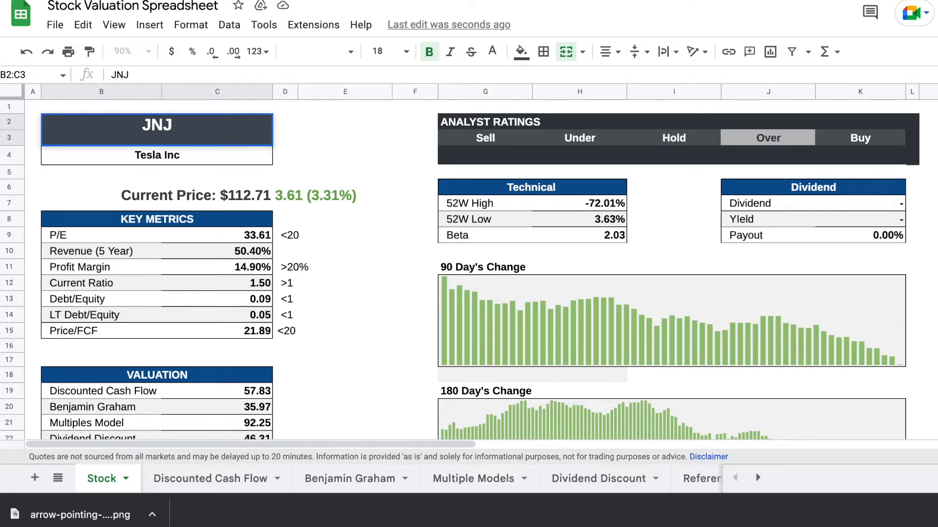
pyautogui.press('Return')
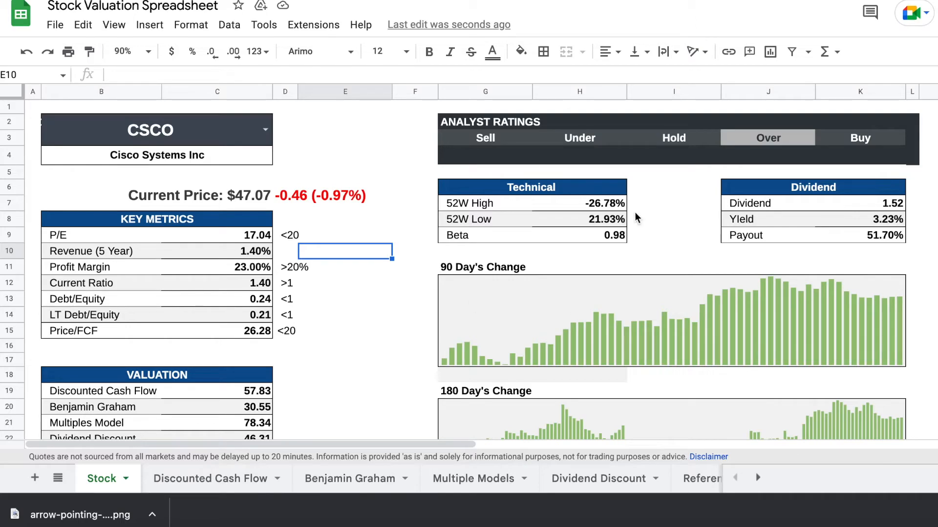
# - Inspect the Discounted Cash Flow value in the Valuation table and open the Discounted Cash Flow sheet
pyautogui.scroll(-5, 252, 201)
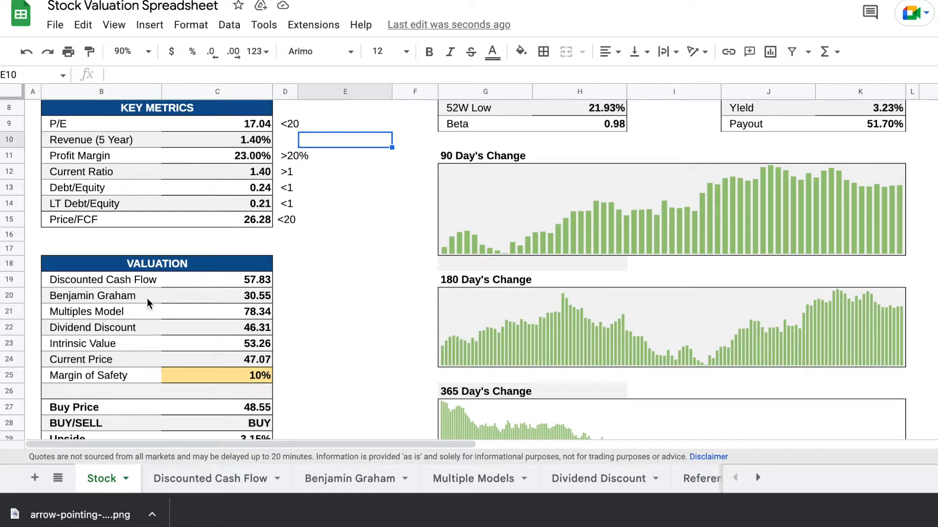
pyautogui.scroll(-1, 152, 291)
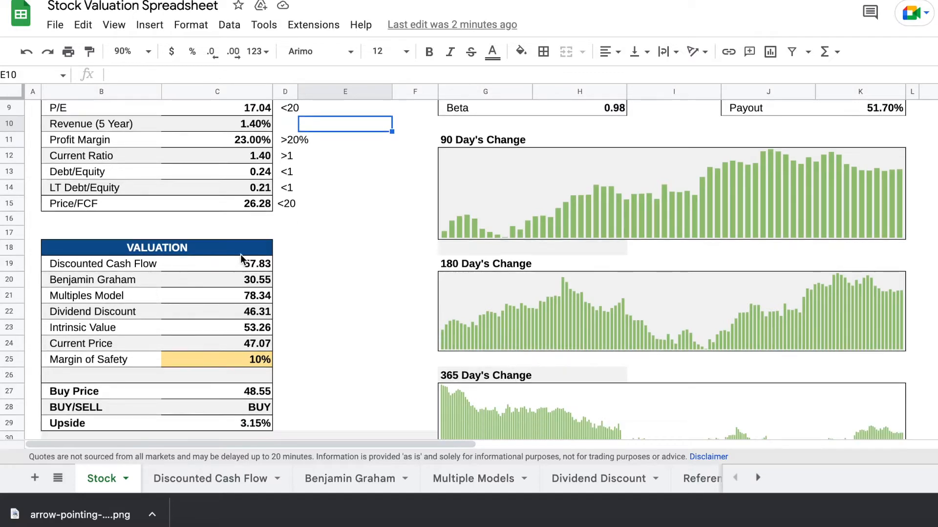
pyautogui.click(222, 268)
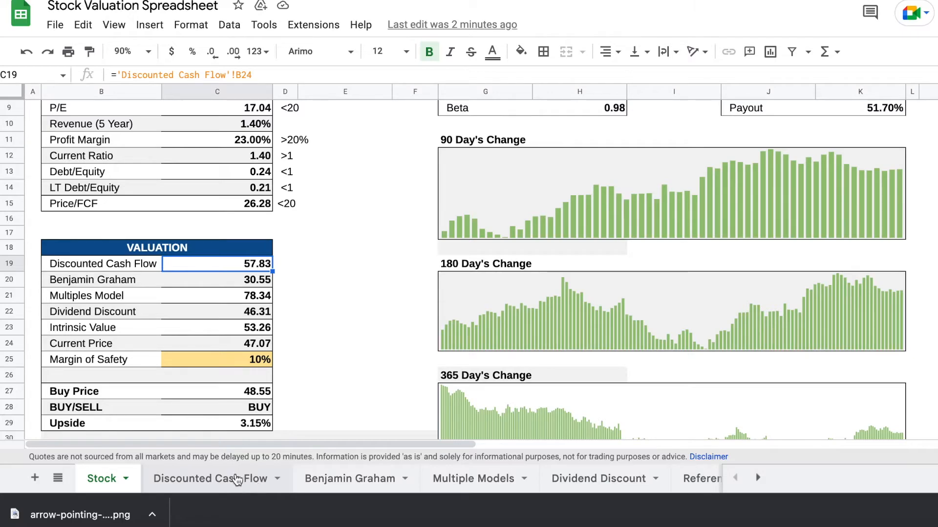
pyautogui.click(232, 482)
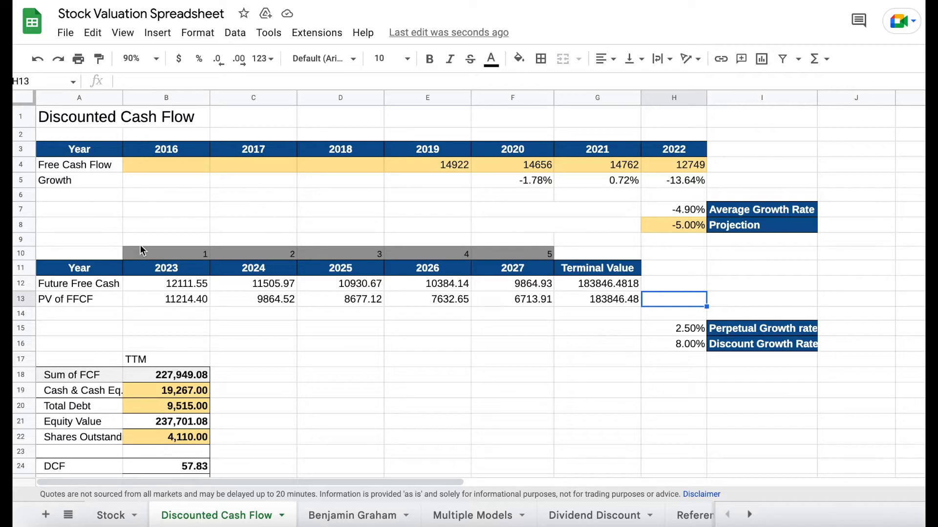
# - Review the Free Cash Flow input cells for 2016 through 2019
pyautogui.click(147, 166)
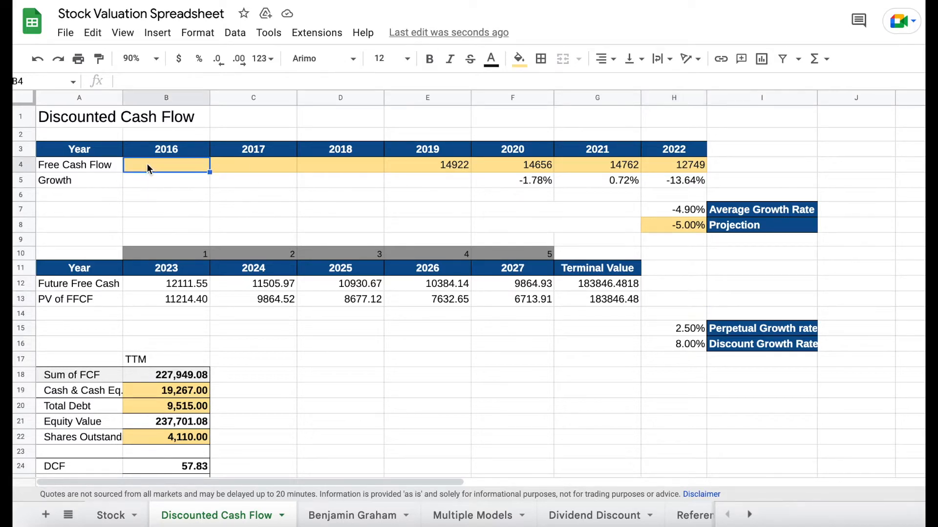
pyautogui.hotkey('shift', 'Right')
pyautogui.hotkey('shift', 'Right')
pyautogui.hotkey('shift', 'Right')
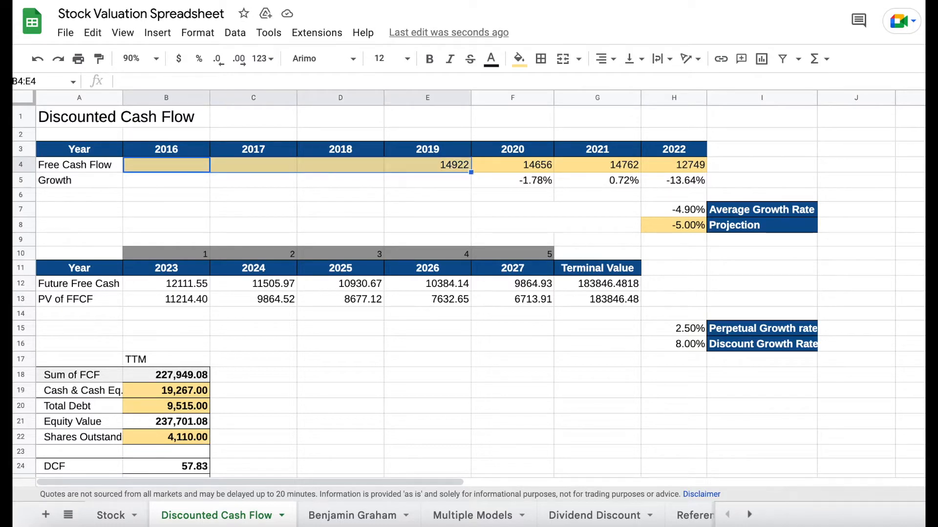
pyautogui.hotkey('shift', 'Left')
pyautogui.hotkey('shift', 'Left')
pyautogui.hotkey('shift', 'Left')
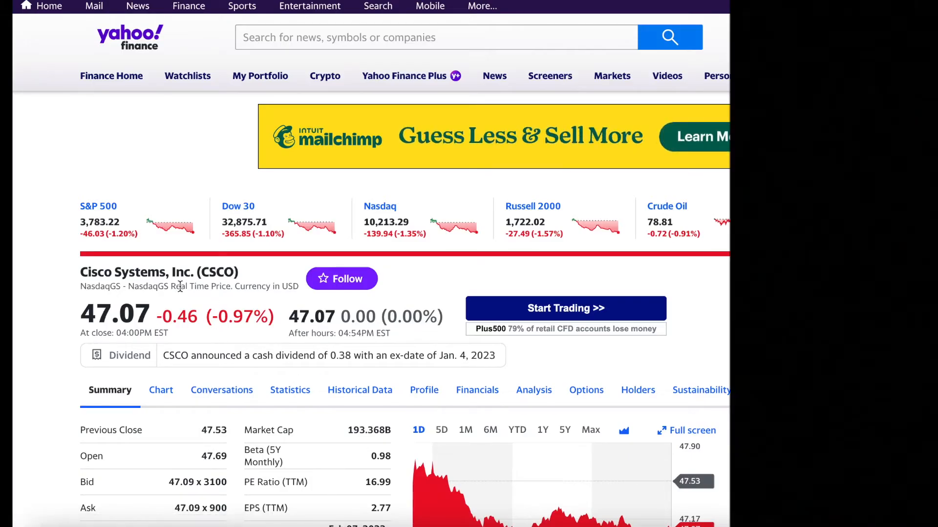
# - On Cisco's Yahoo Finance page, open the financials and highlight the 7/30/2019 Free Cash Flow figure without its last three digits
pyautogui.moveTo(81, 271); pyautogui.dragTo(193, 272)
pyautogui.click(201, 273)
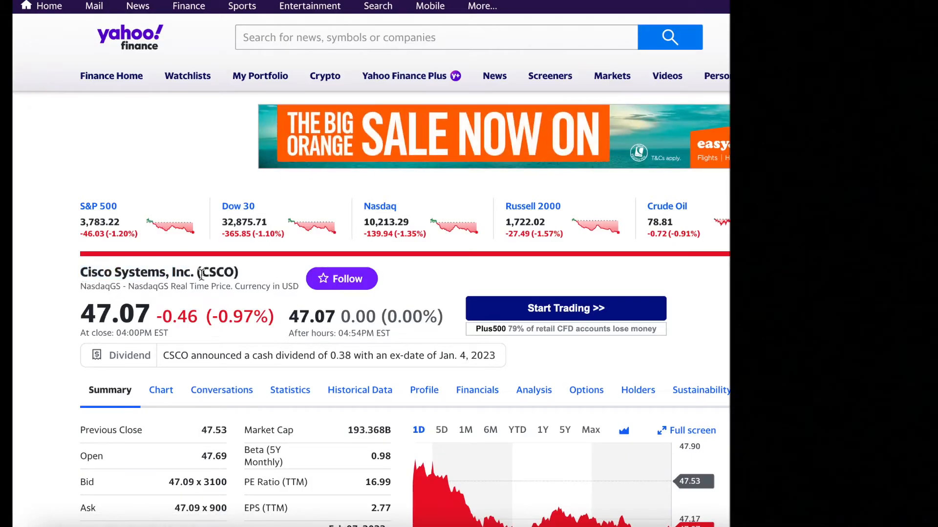
pyautogui.scroll(-2, 506, 320)
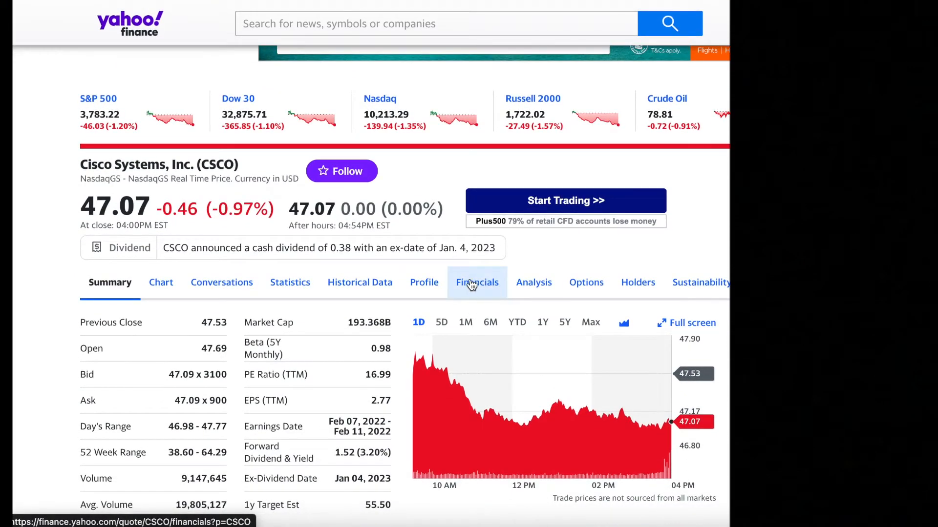
pyautogui.click(471, 284)
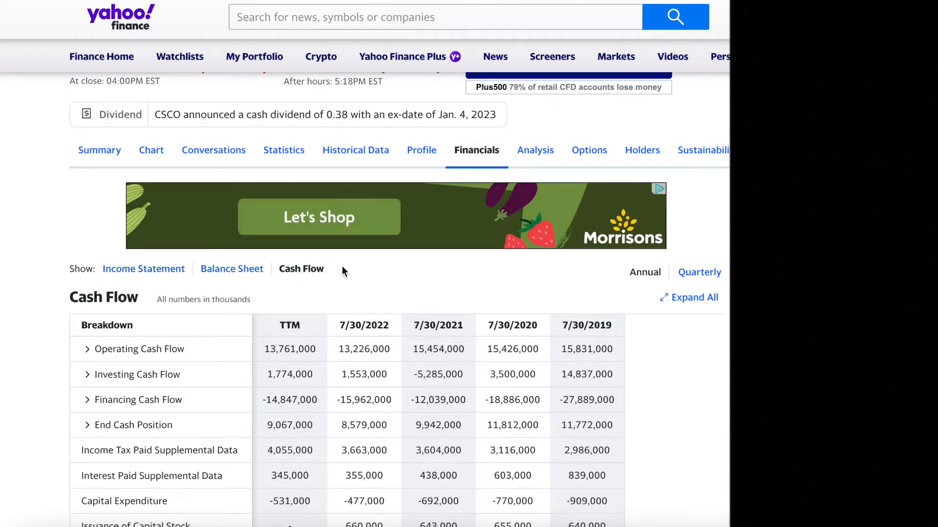
pyautogui.scroll(-4, 342, 268)
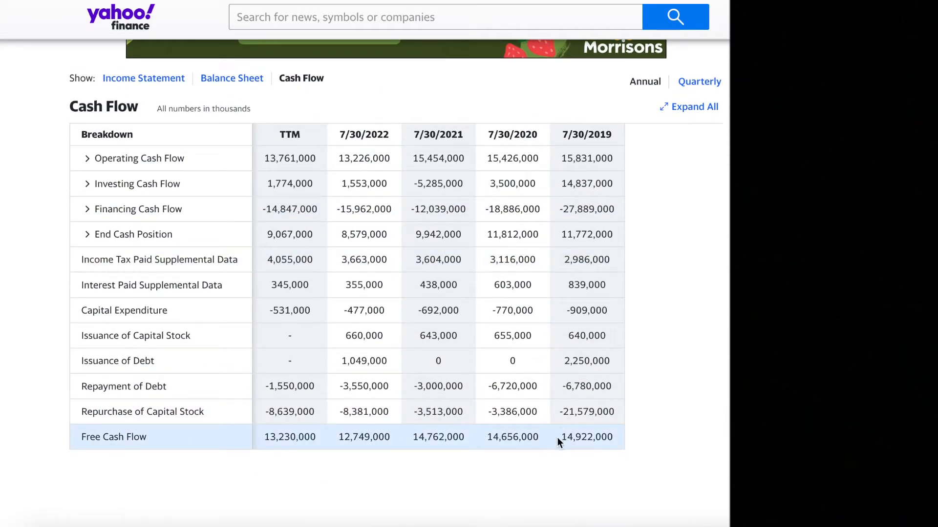
pyautogui.moveTo(561, 438); pyautogui.dragTo(594, 440)
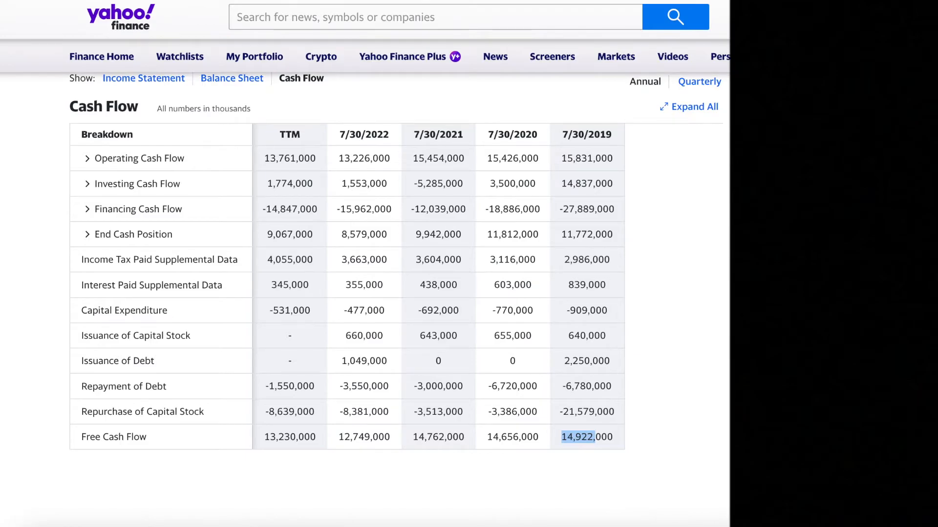
# - Switch back to the spreadsheet and check the Free Cash Flow entries for 2019 through 2022
pyautogui.click(293, 0)
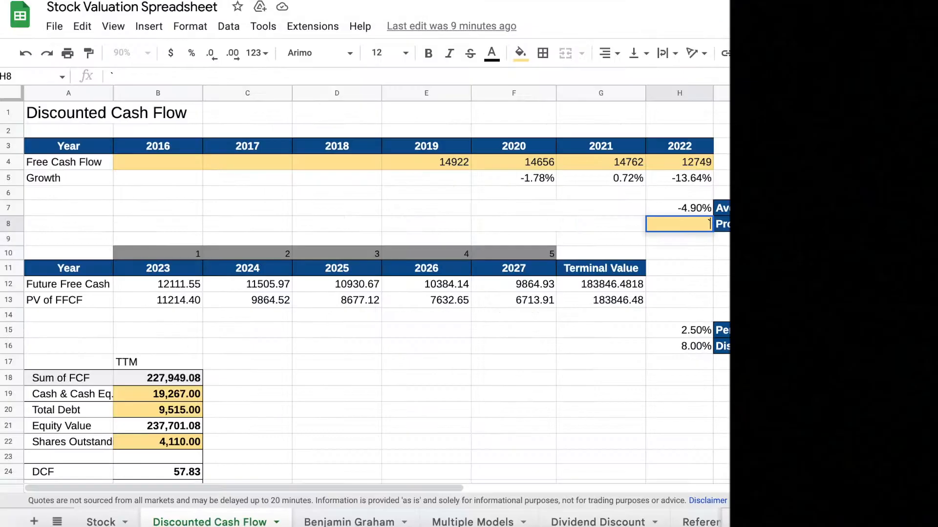
pyautogui.click(450, 165)
pyautogui.click(426, 148)
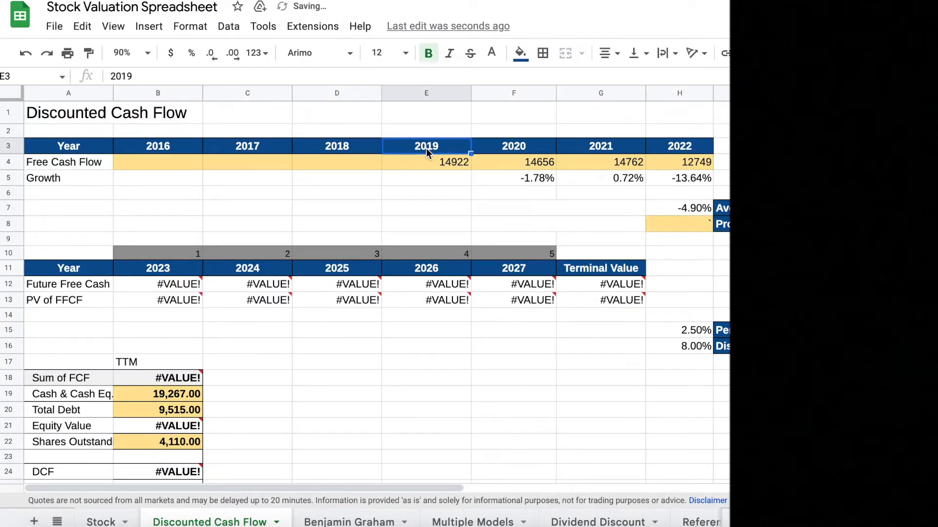
pyautogui.hotkey('shift', 'Down')
pyautogui.press('Right')
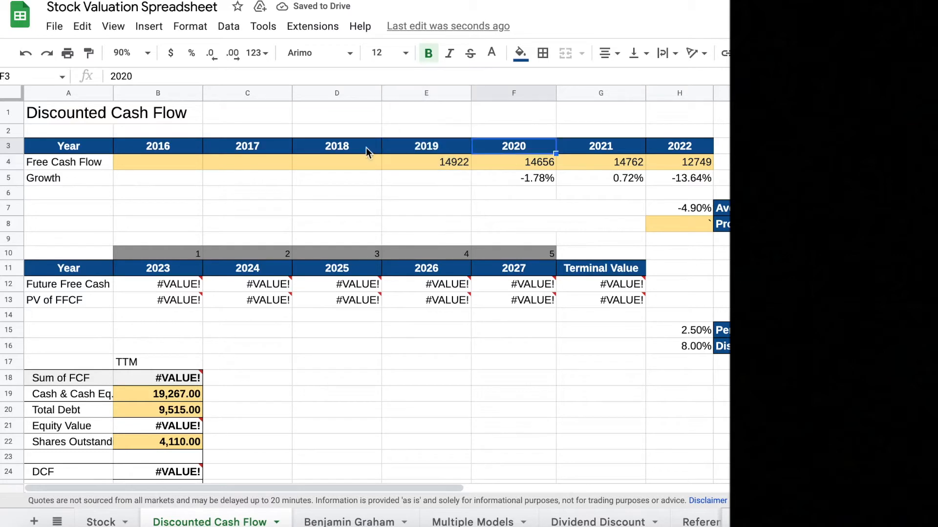
pyautogui.click(535, 166)
pyautogui.click(619, 167)
pyautogui.click(683, 171)
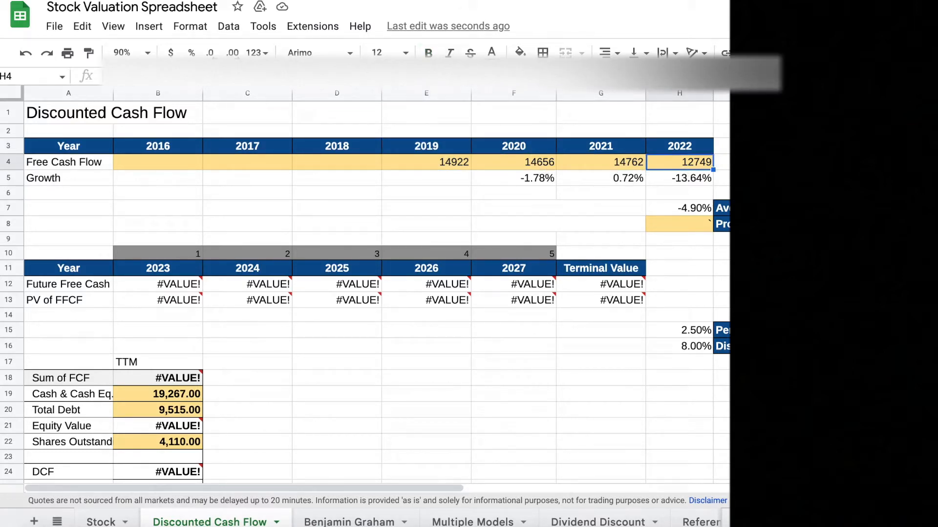
# - Highlight the 2019 to 2022 date headings in Yahoo Finance's cash flow table and return to the spreadsheet
pyautogui.click(337, 1)
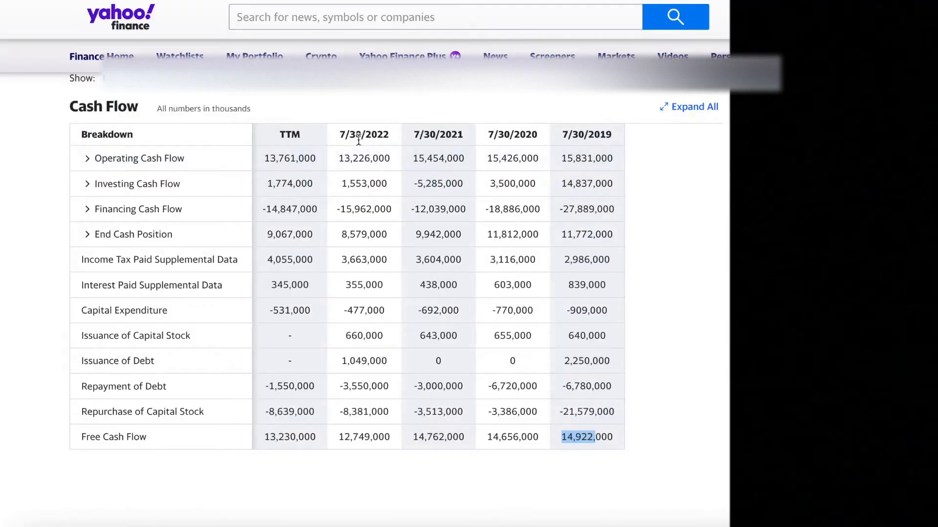
pyautogui.moveTo(333, 137); pyautogui.dragTo(613, 134)
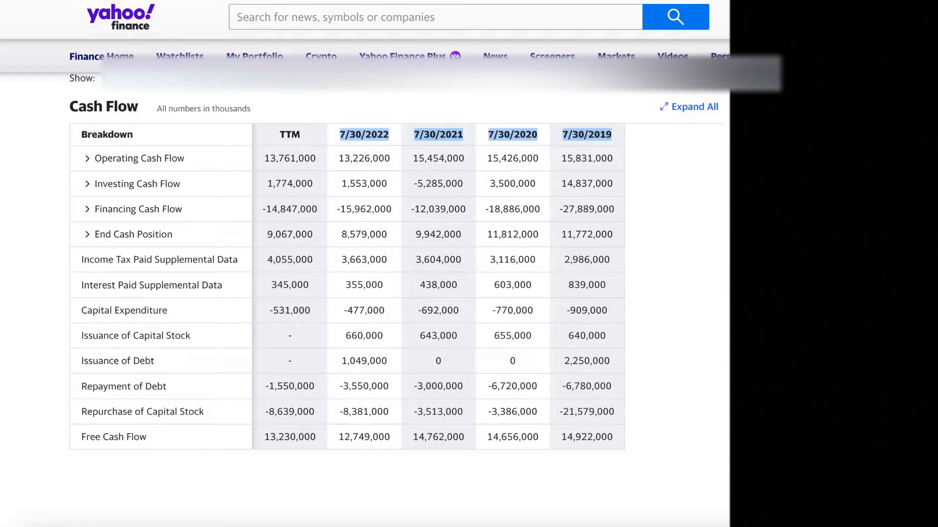
pyautogui.click(434, 1)
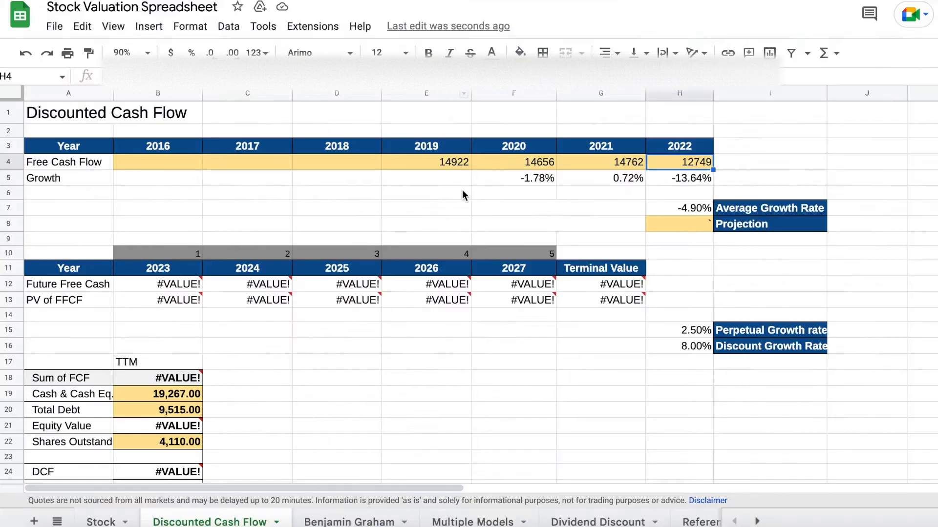
# - Select the empty Free Cash Flow cells for 2016 through 2018 in the Discounted Cash Flow sheet
pyautogui.click(340, 163)
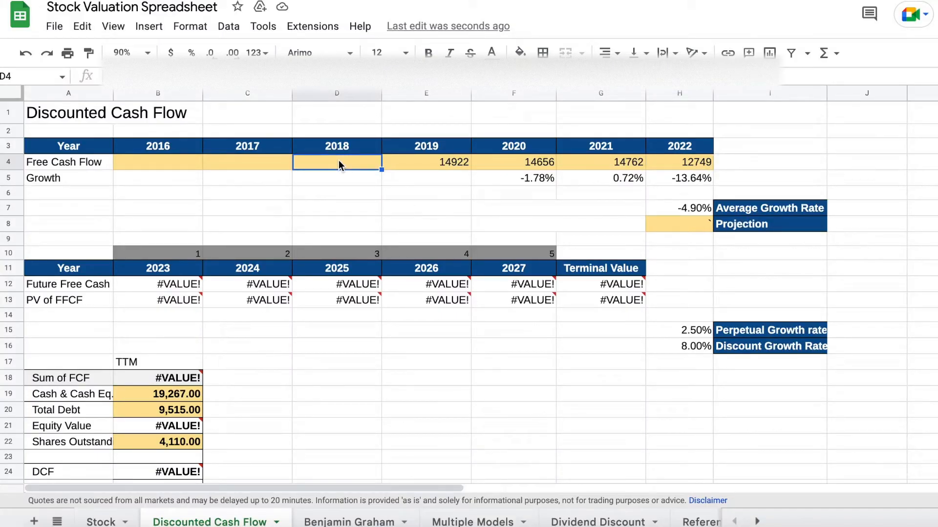
pyautogui.hotkey('shift', 'Left')
pyautogui.hotkey('shift', 'Left')
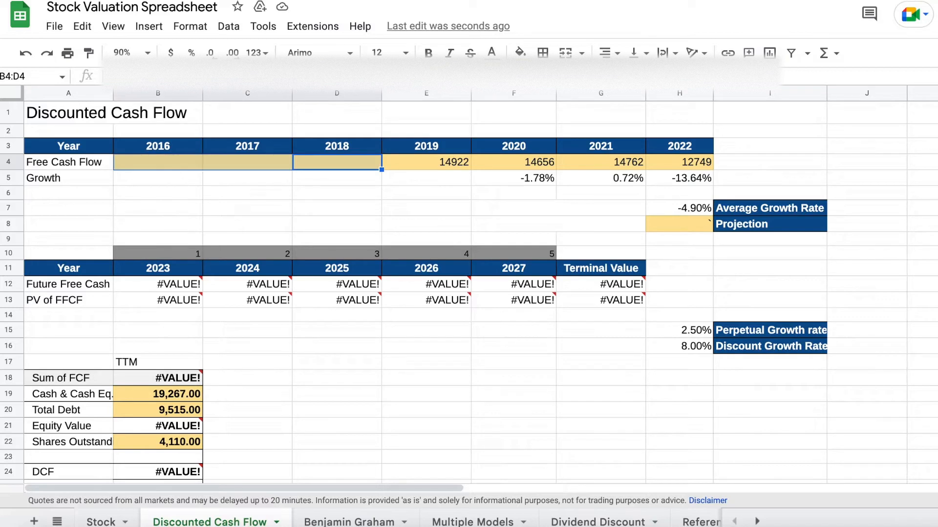
# - Inspect the 2020 free cash flow, its growth cell and the Average Growth Rate
pyautogui.click(498, 159)
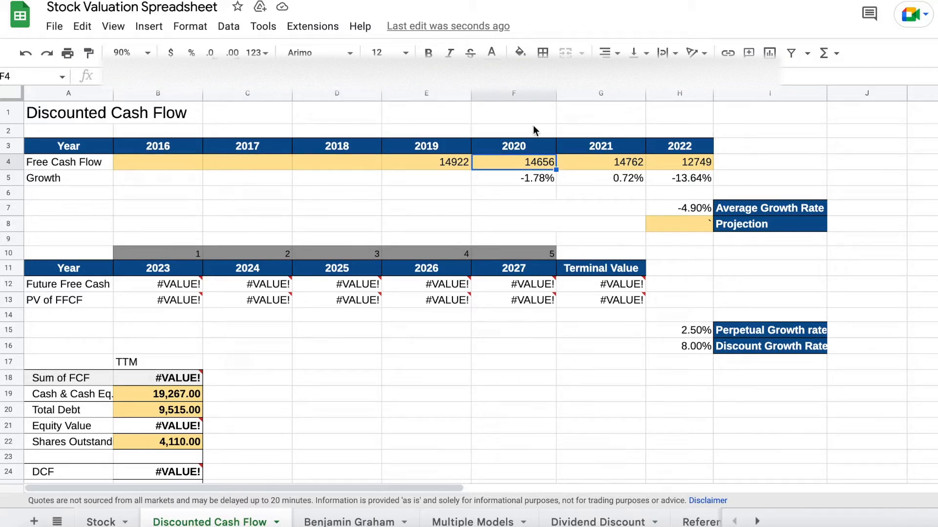
pyautogui.click(522, 181)
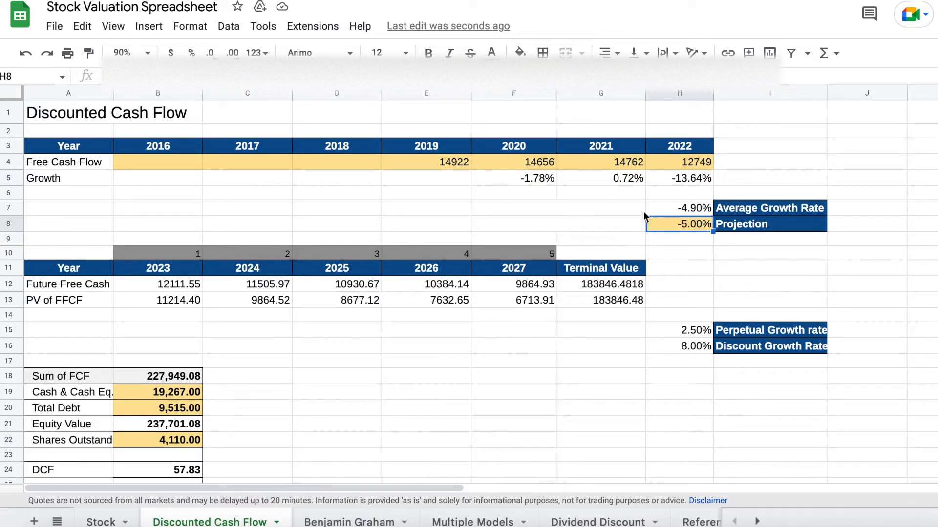
pyautogui.click(677, 211)
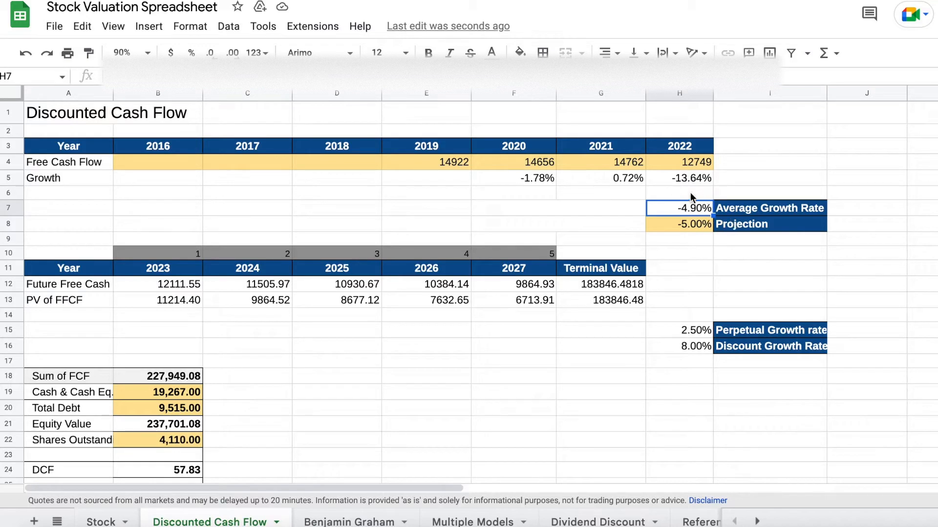
# - Set the Projection growth rate in the Discounted Cash Flow sheet to -4%
pyautogui.click(684, 229)
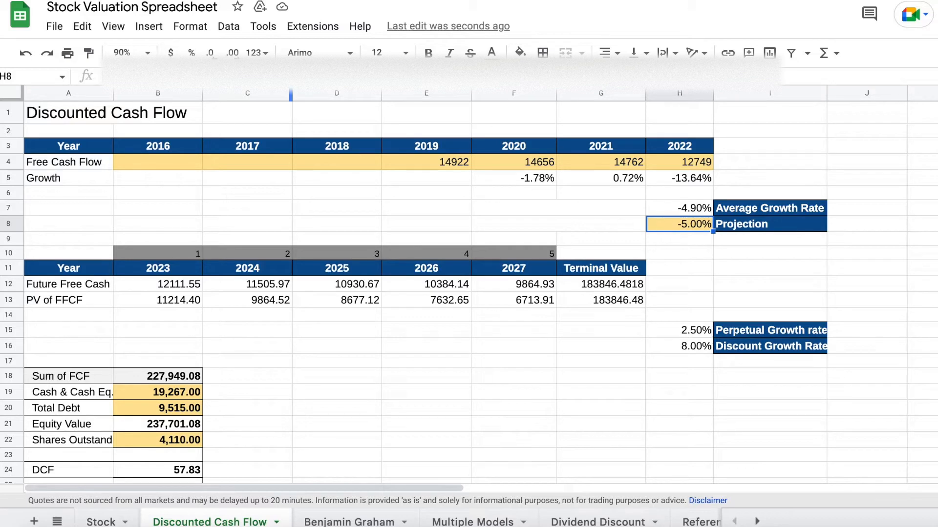
pyautogui.press('Return')
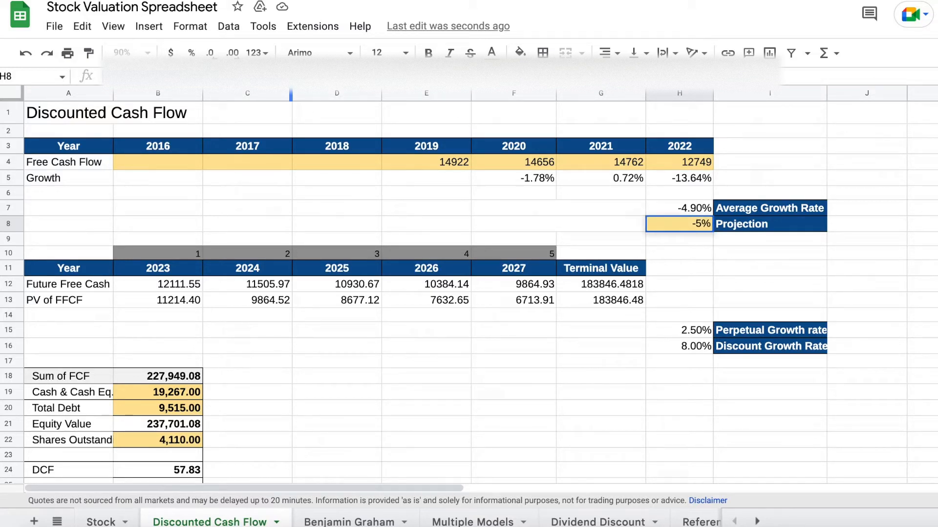
pyautogui.press('BackSpace')
pyautogui.write('4')
pyautogui.press('Return')
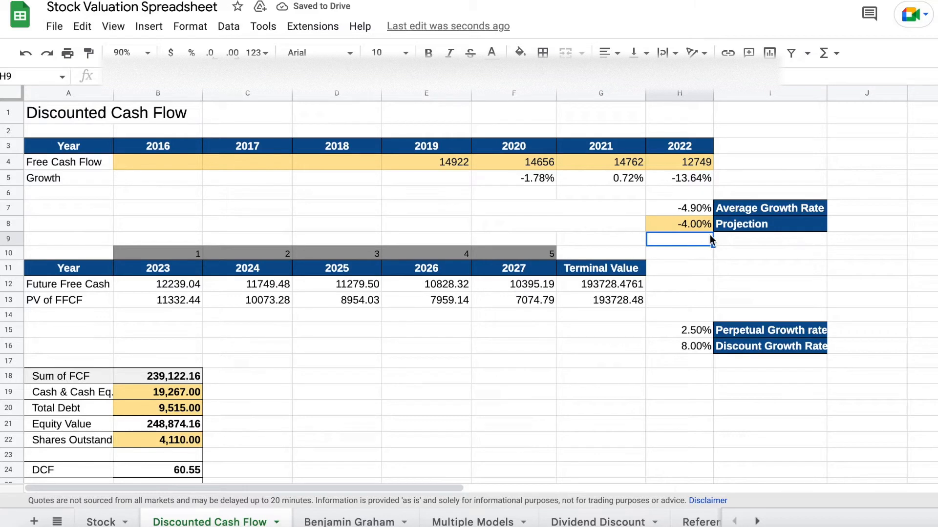
# - Set the Projection growth rate back to -5%
pyautogui.click(682, 228)
pyautogui.doubleClick(682, 229)
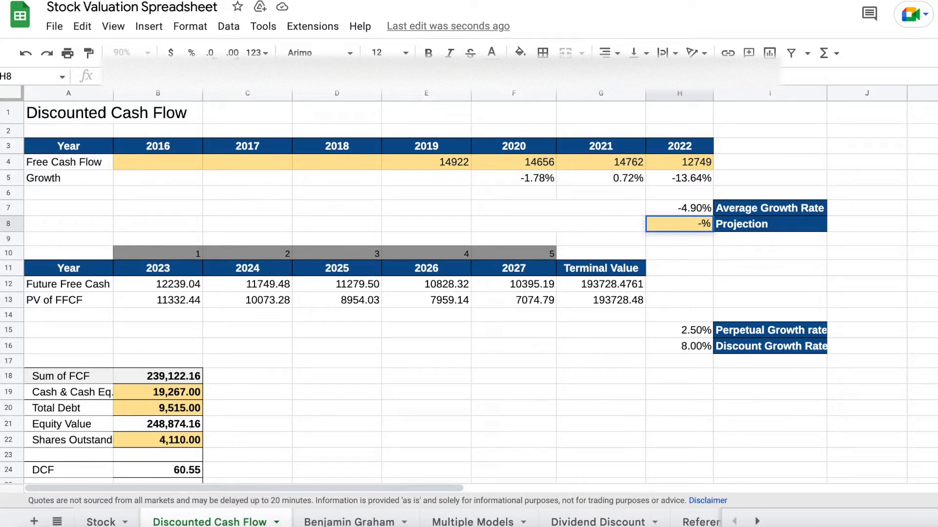
pyautogui.press('Return')
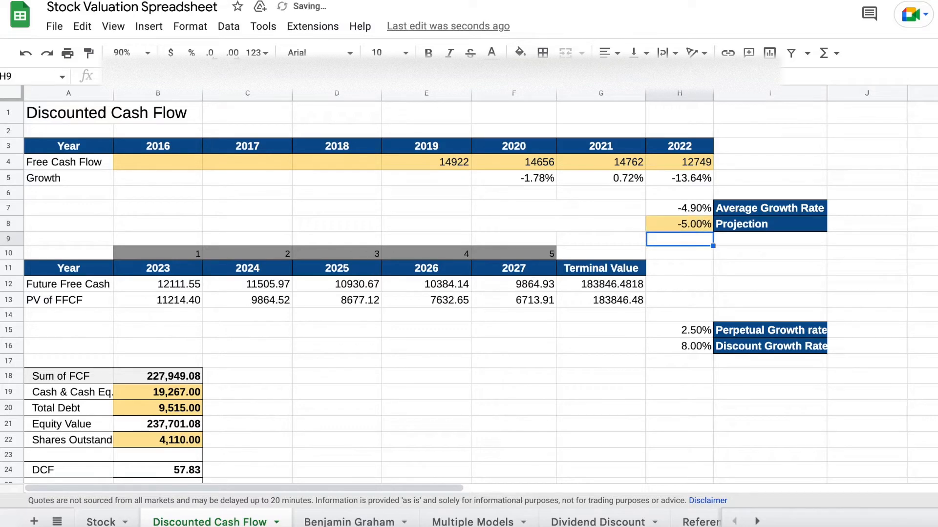
# - Select the Cash & Cash Eq. value, then expand Total Assets and Current Assets in Cisco's Yahoo Finance balance sheet
pyautogui.scroll(-2, 234, 273)
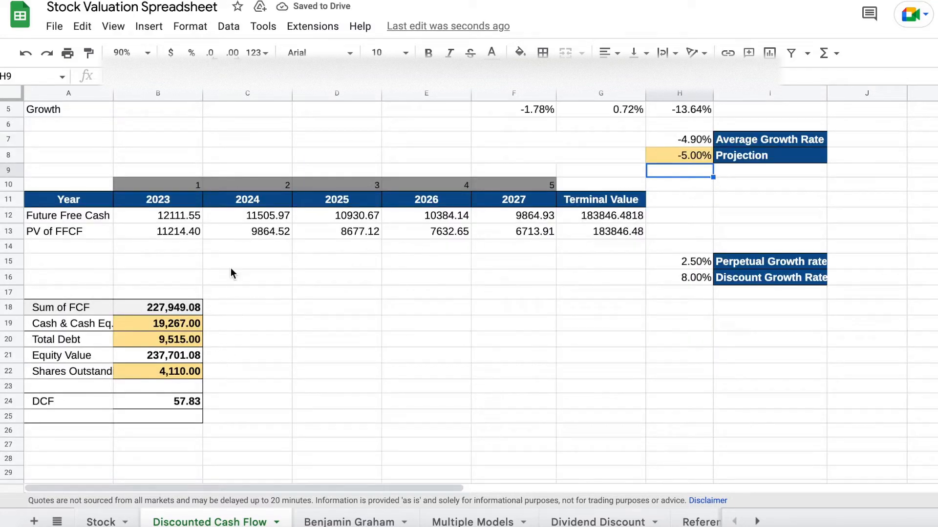
pyautogui.click(154, 326)
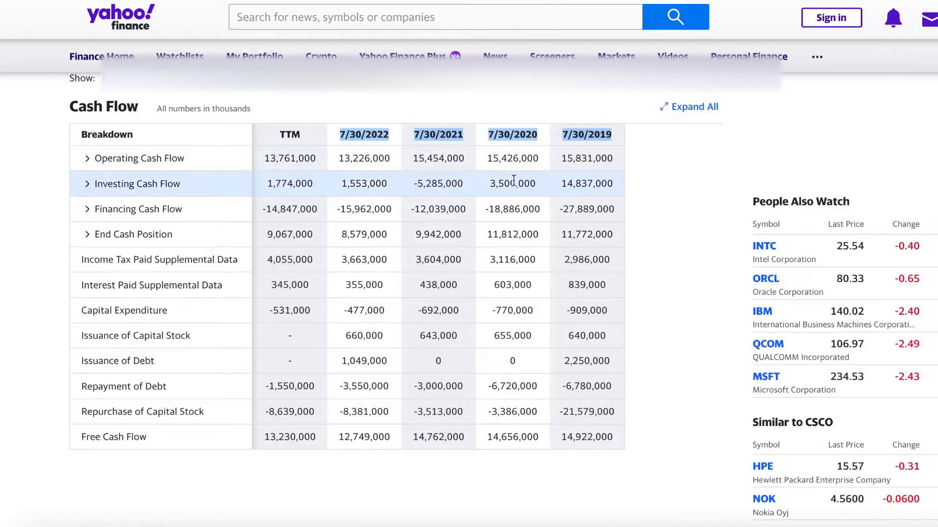
pyautogui.scroll(1, 444, 182)
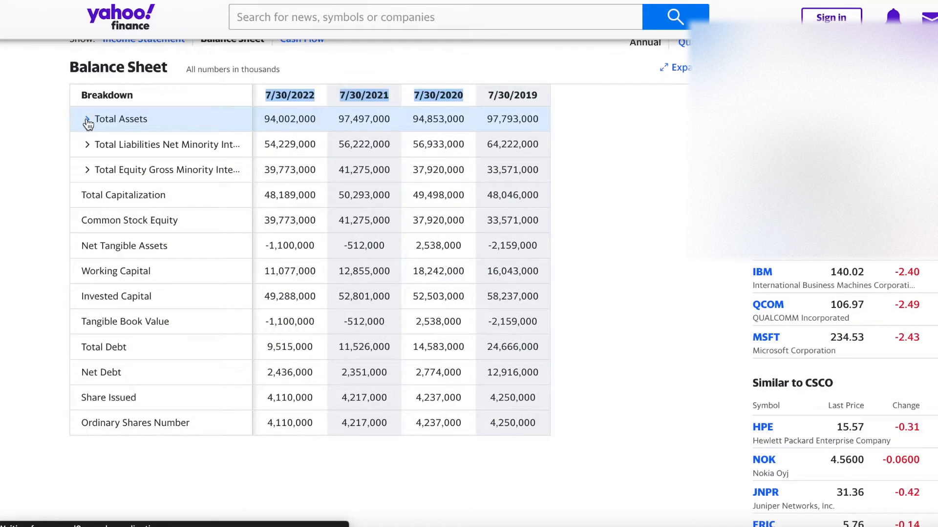
pyautogui.click(87, 119)
pyautogui.click(98, 146)
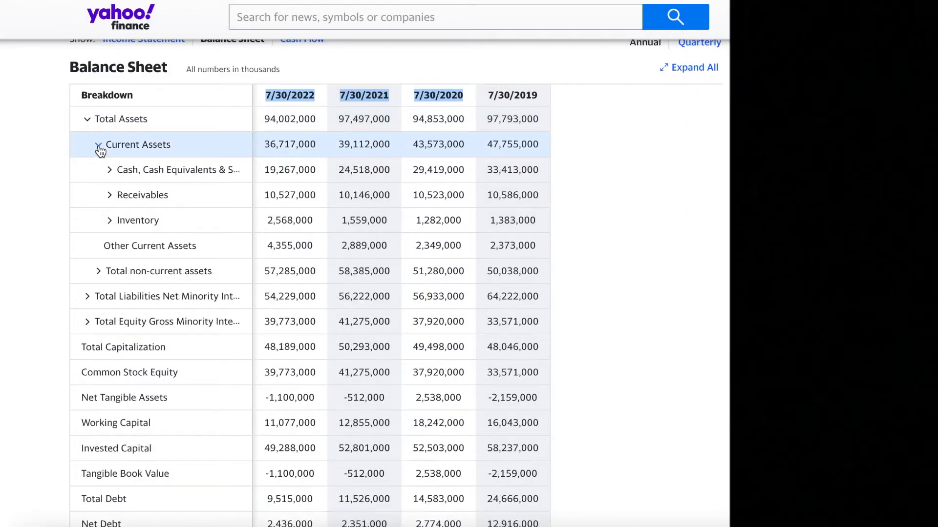
# - Highlight the 7/30/2022 figure for cash and cash equivalents in the balance sheet, then clear the highlight
pyautogui.moveTo(149, 172); pyautogui.dragTo(319, 170)
pyautogui.click(214, 174)
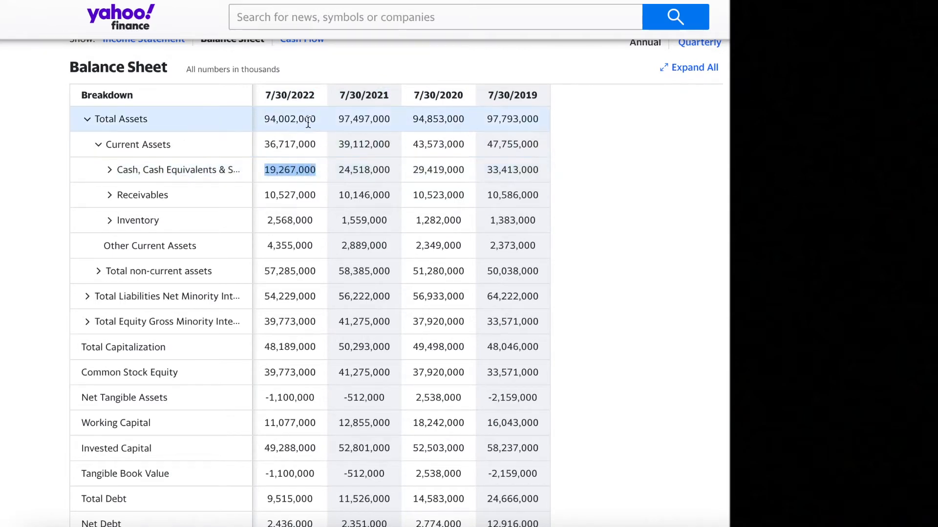
pyautogui.doubleClick(266, 171)
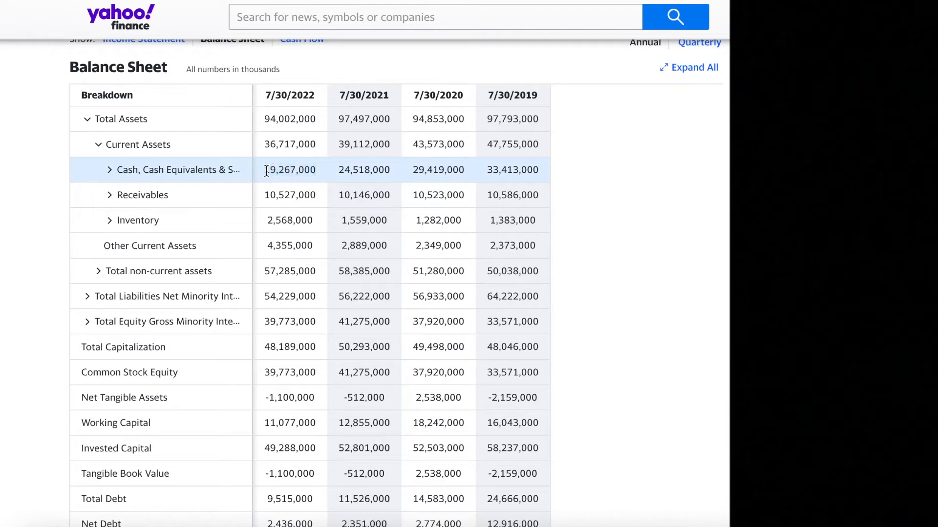
pyautogui.click(334, 182)
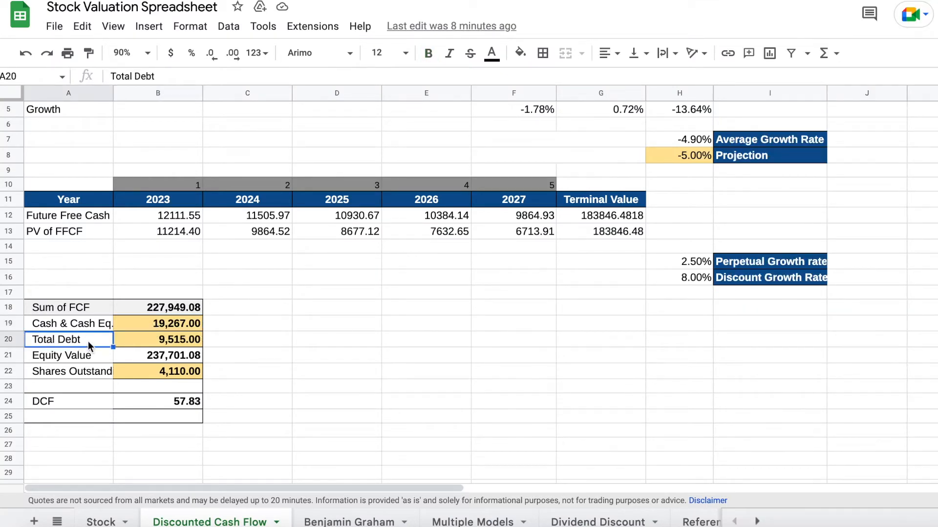
# - Select the spreadsheet's Total Debt value and highlight the matching 7/30/2022 Total Debt figure in Yahoo Finance's balance sheet
pyautogui.click(128, 342)
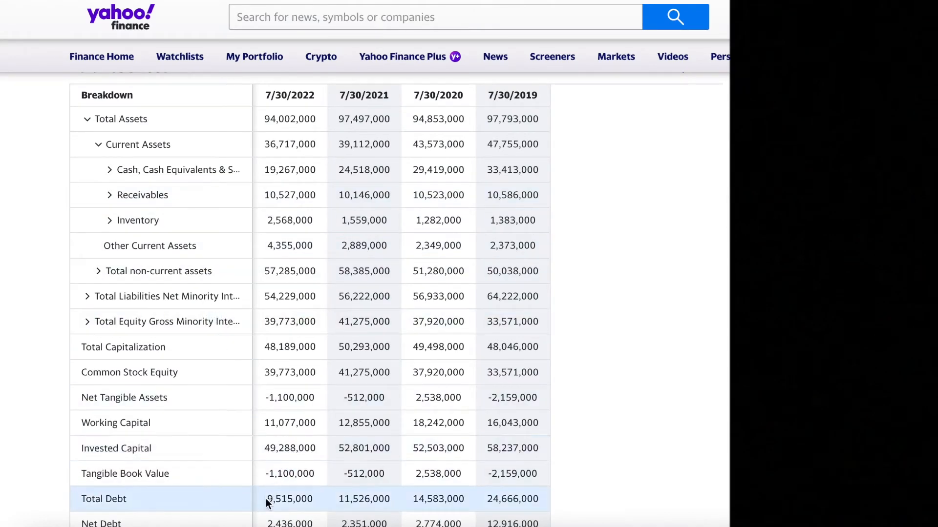
pyautogui.moveTo(268, 500); pyautogui.dragTo(312, 499)
pyautogui.scroll(-4, 336, 424)
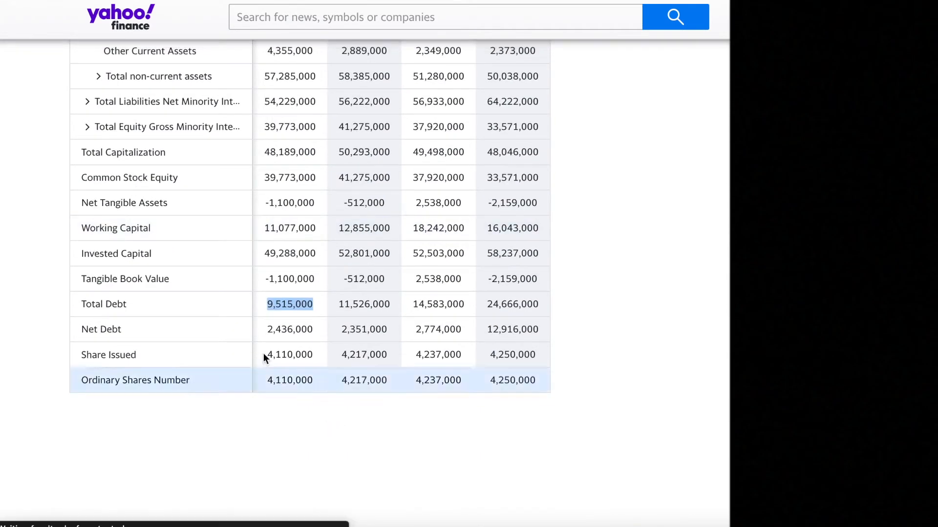
pyautogui.moveTo(268, 304); pyautogui.dragTo(292, 306)
pyautogui.click(292, 306)
pyautogui.scroll(1, 288, 326)
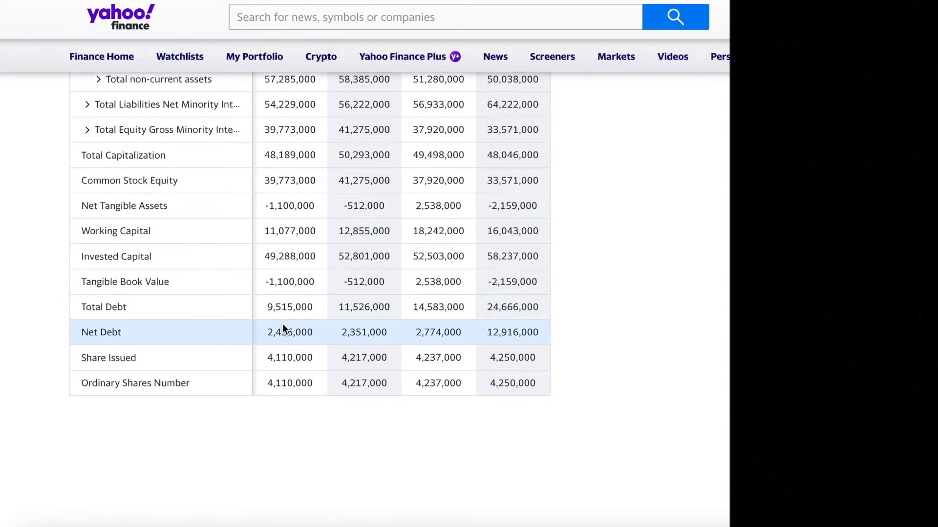
pyautogui.click(272, 1)
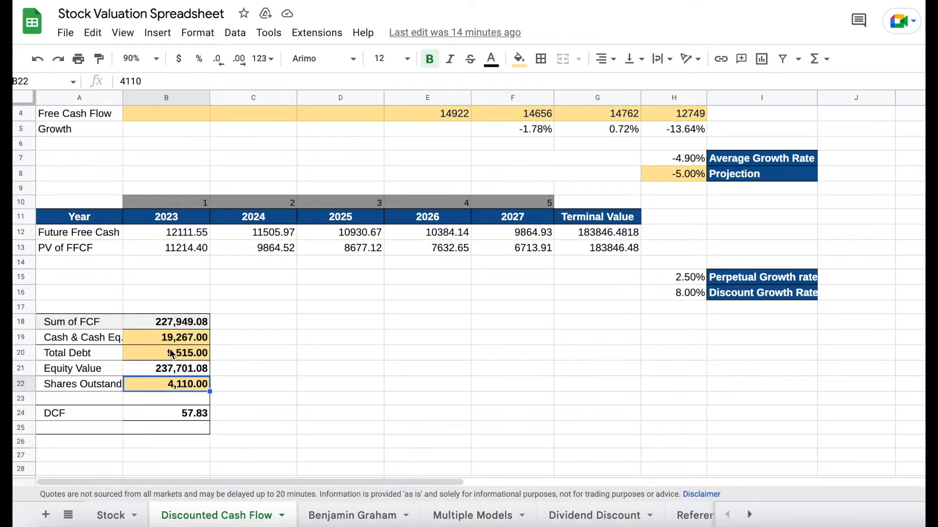
# - Select the Shares Outstanding label and highlight the Shares Outstanding entry and its value in Yahoo Finance's CSCO statistics
pyautogui.click(75, 384)
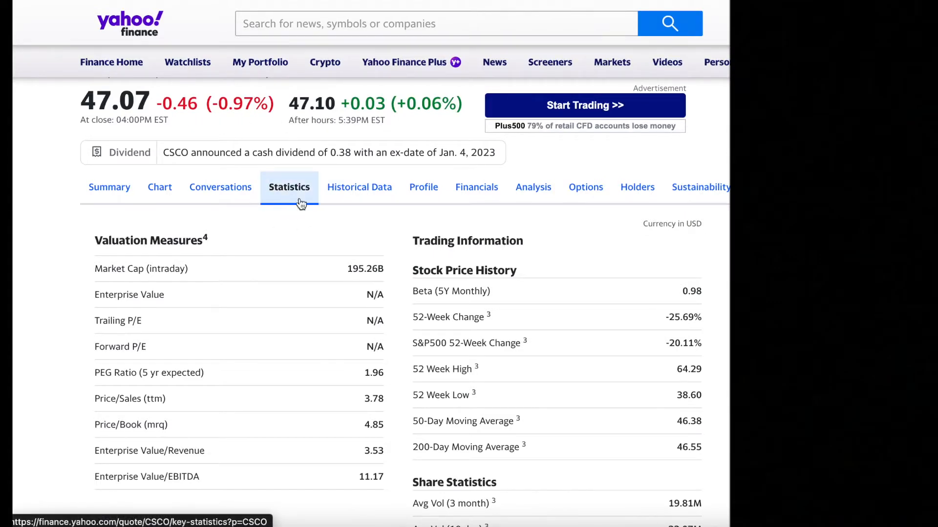
pyautogui.scroll(-1, 470, 303)
pyautogui.scroll(-4, 470, 300)
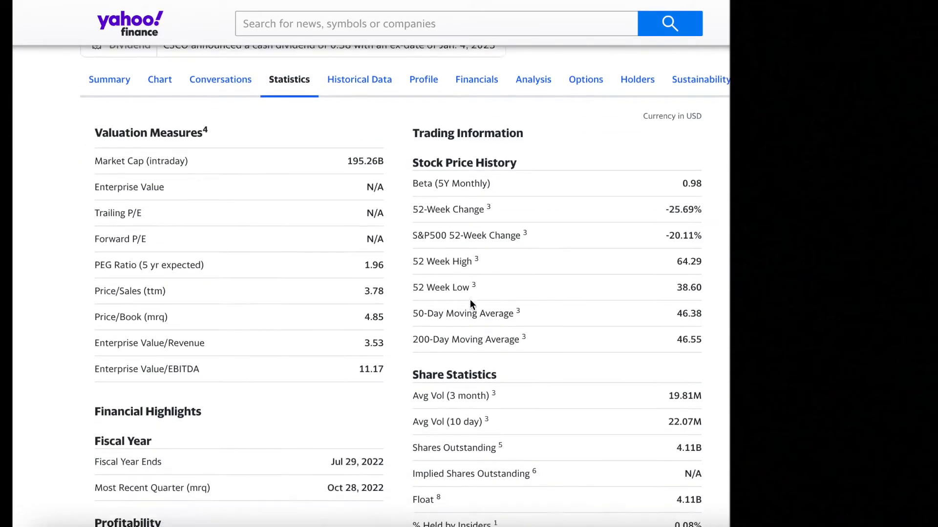
pyautogui.moveTo(414, 364); pyautogui.dragTo(500, 361)
pyautogui.click(499, 359)
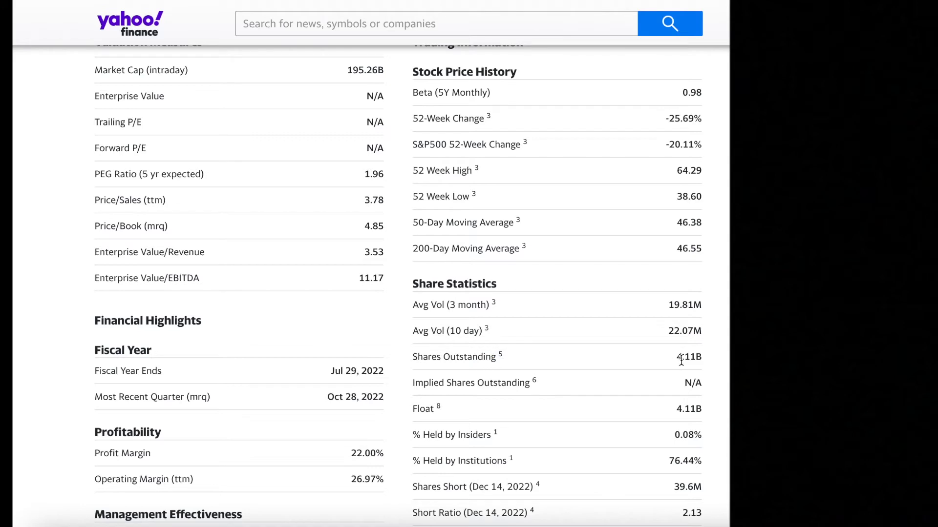
pyautogui.moveTo(674, 360); pyautogui.dragTo(696, 362)
pyautogui.click(697, 361)
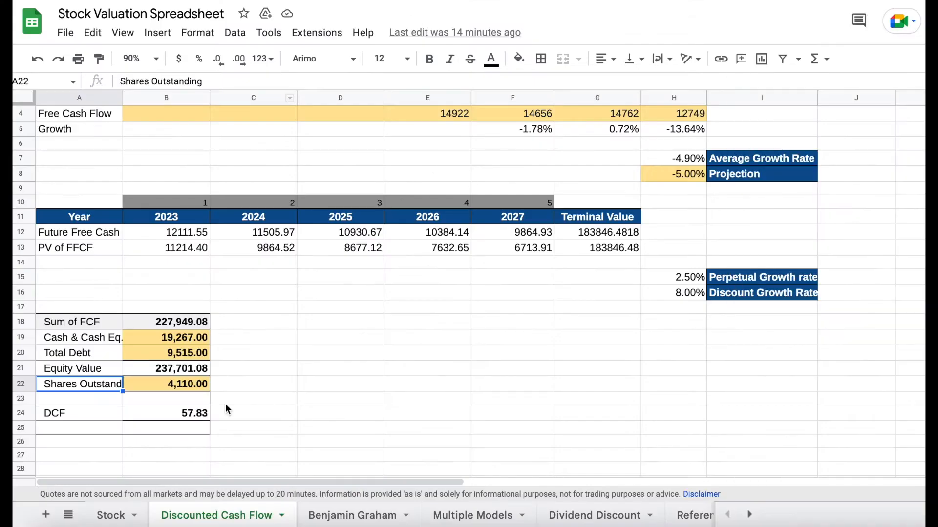
# - Inspect the Shares Outstanding, Total Debt and DCF cells in the Discounted Cash Flow sheet
pyautogui.click(196, 384)
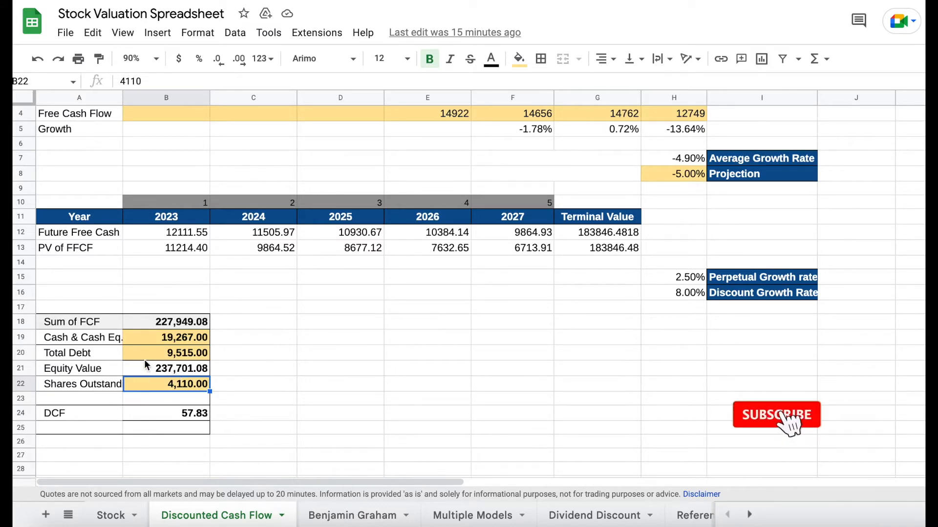
pyautogui.press('Up')
pyautogui.press('Up')
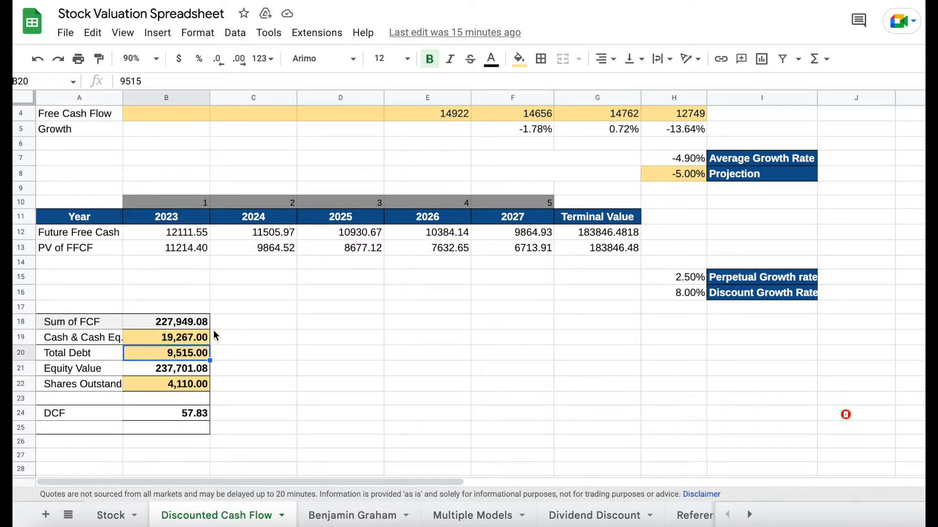
pyautogui.click(69, 414)
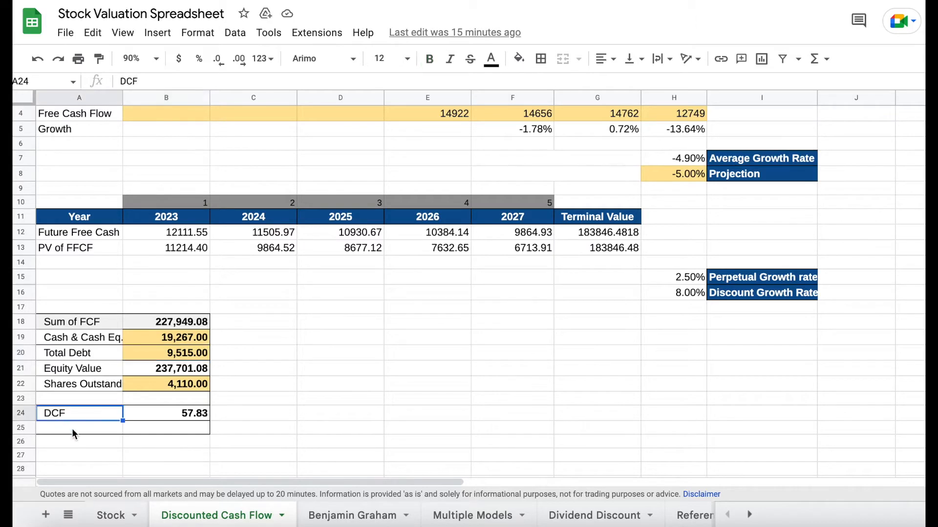
pyautogui.click(191, 415)
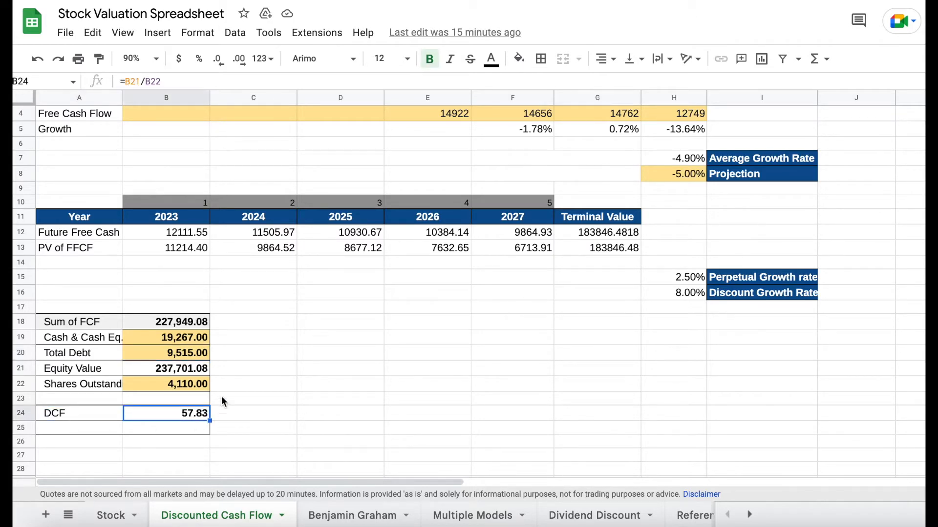
# - Open the Stock sheet and inspect the Discounted Cash Flow and Benjamin Graham values in its Valuation table
pyautogui.click(109, 517)
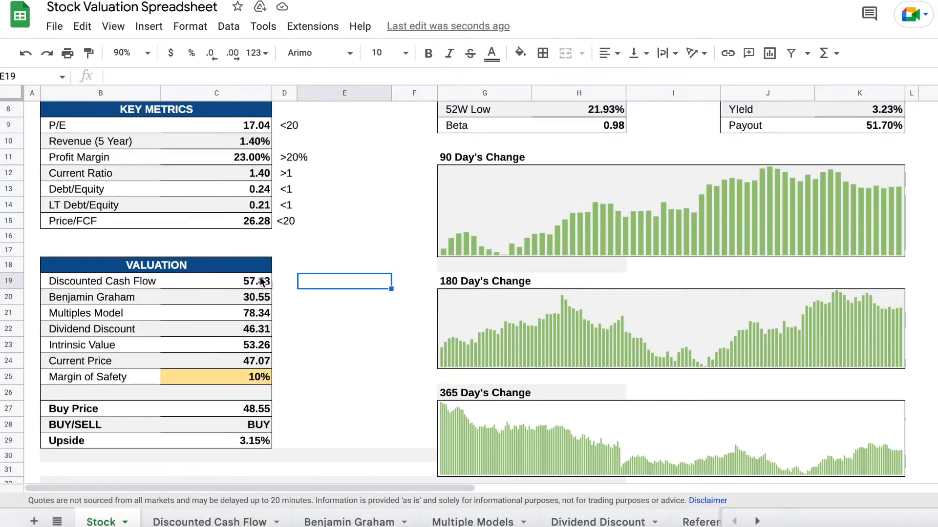
pyautogui.click(261, 282)
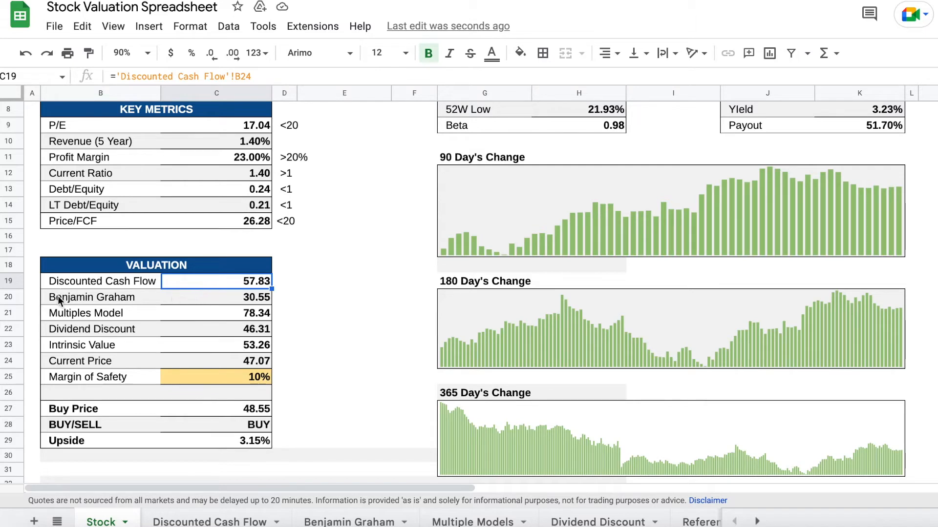
pyautogui.click(103, 298)
pyautogui.click(180, 303)
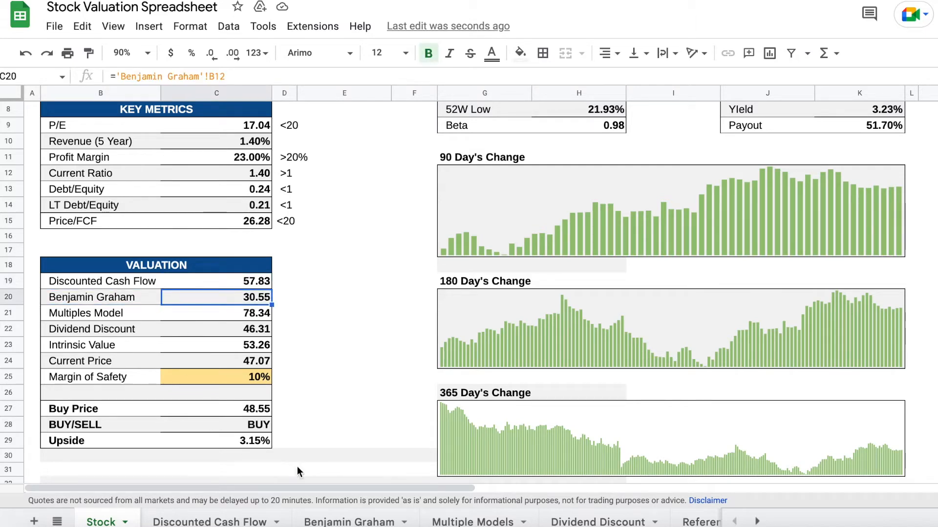
# - Open the Benjamin Graham sheet and select its title and the notes on alternative P/E and 1g inputs
pyautogui.click(333, 521)
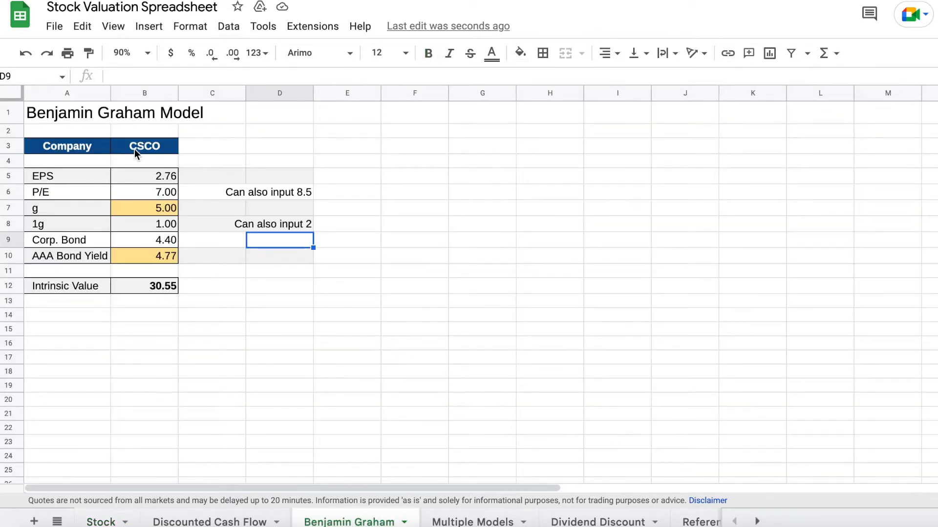
pyautogui.click(68, 116)
pyautogui.click(155, 117)
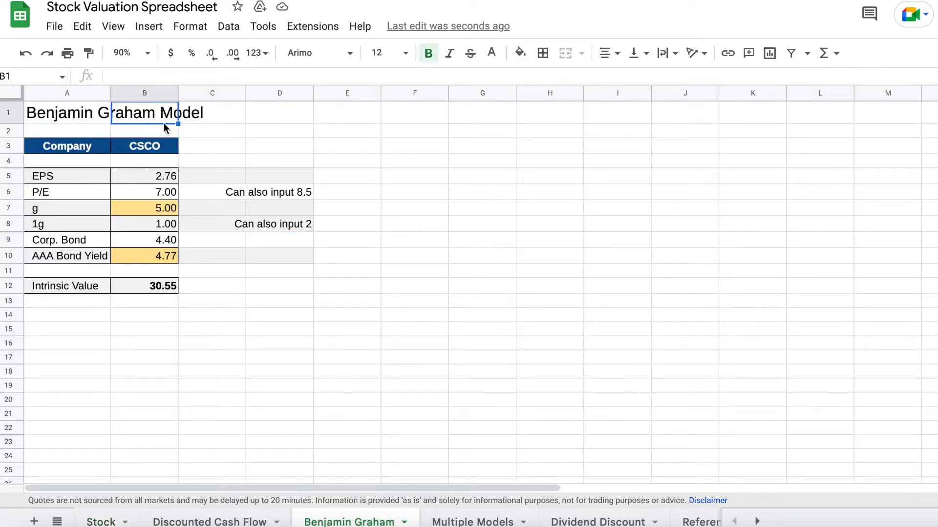
pyautogui.moveTo(257, 201); pyautogui.dragTo(256, 230)
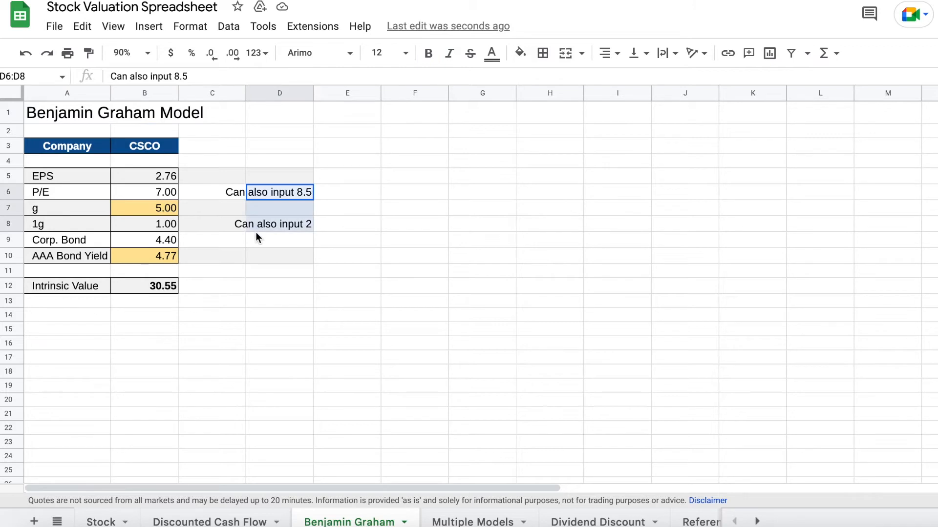
pyautogui.click(256, 232)
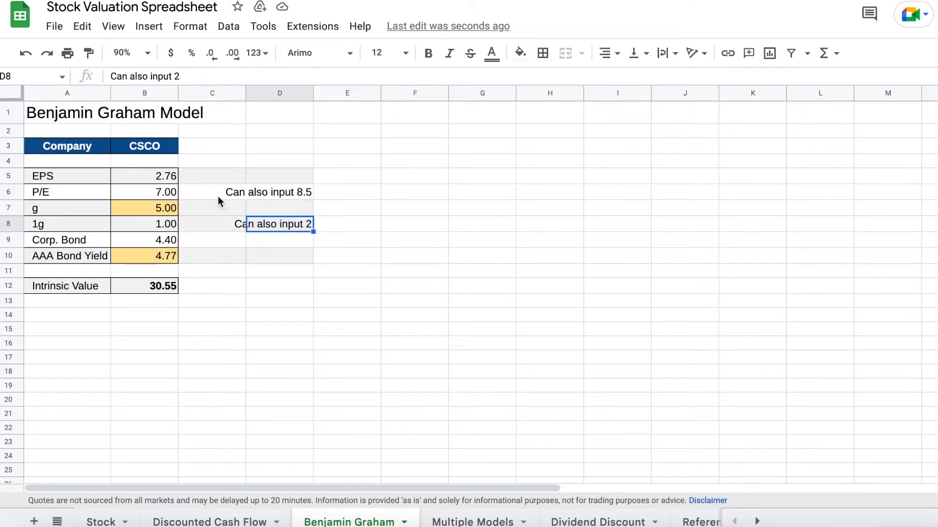
# - Inspect the P/E, g and 1g input values in the Benjamin Graham Model
pyautogui.click(162, 193)
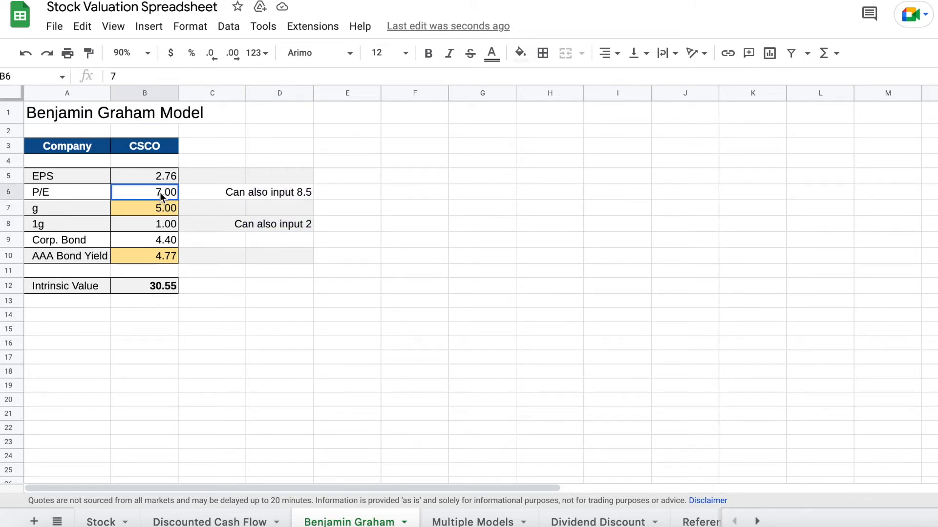
pyautogui.click(147, 232)
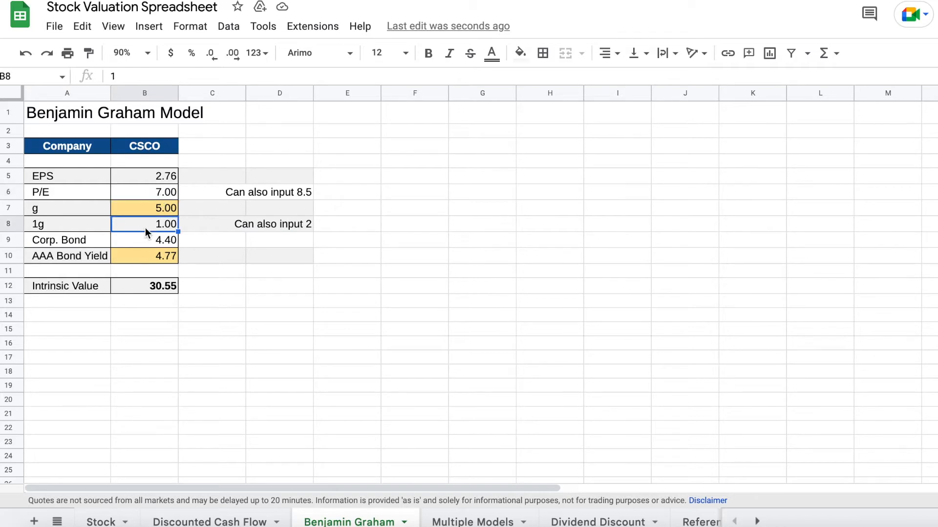
pyautogui.click(158, 197)
pyautogui.click(160, 222)
pyautogui.click(144, 209)
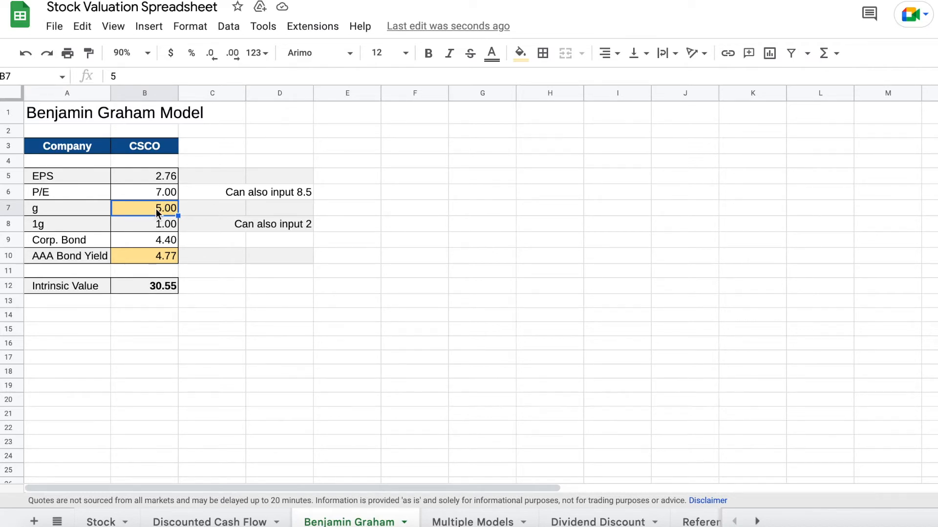
pyautogui.click(146, 193)
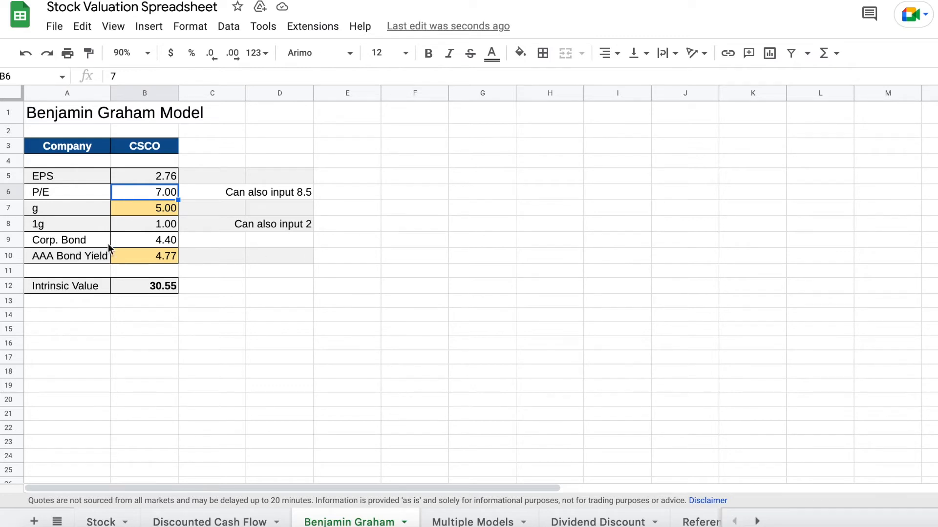
# - Select the g input in the Benjamin Graham Model, then switch to Yahoo Finance and open Cisco's Analysis page at Growth Estimates
pyautogui.click(109, 212)
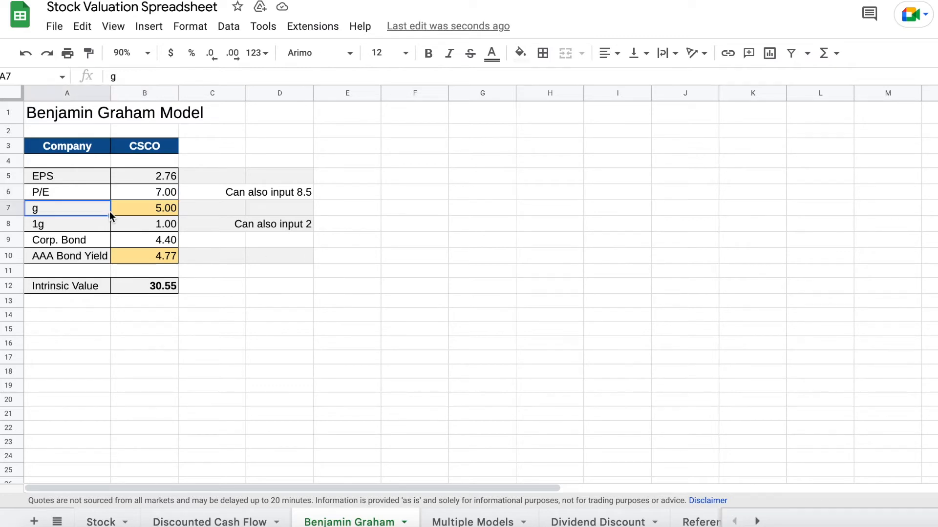
pyautogui.click(135, 215)
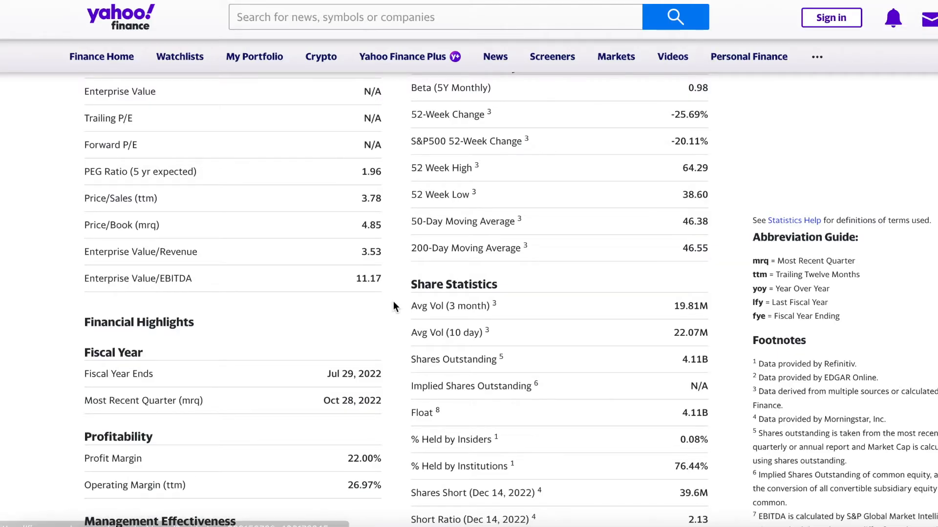
pyautogui.scroll(5, 393, 301)
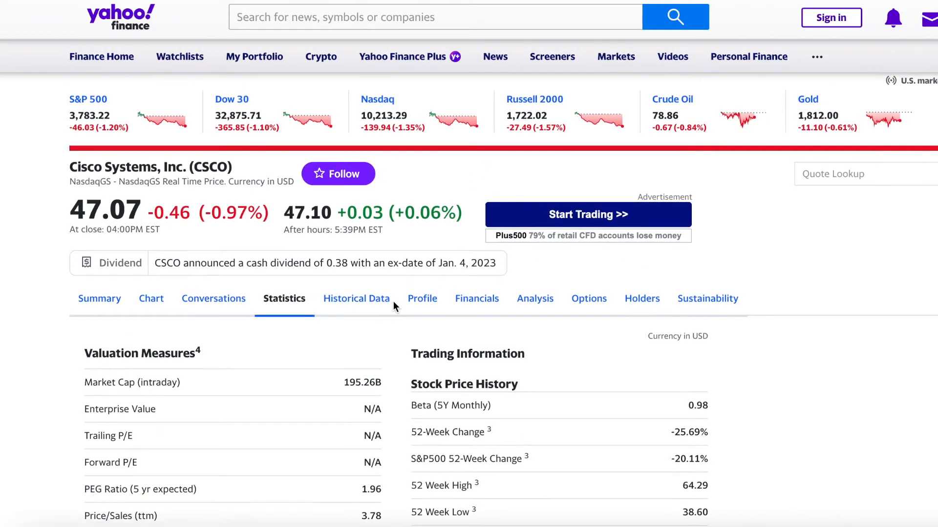
pyautogui.click(538, 303)
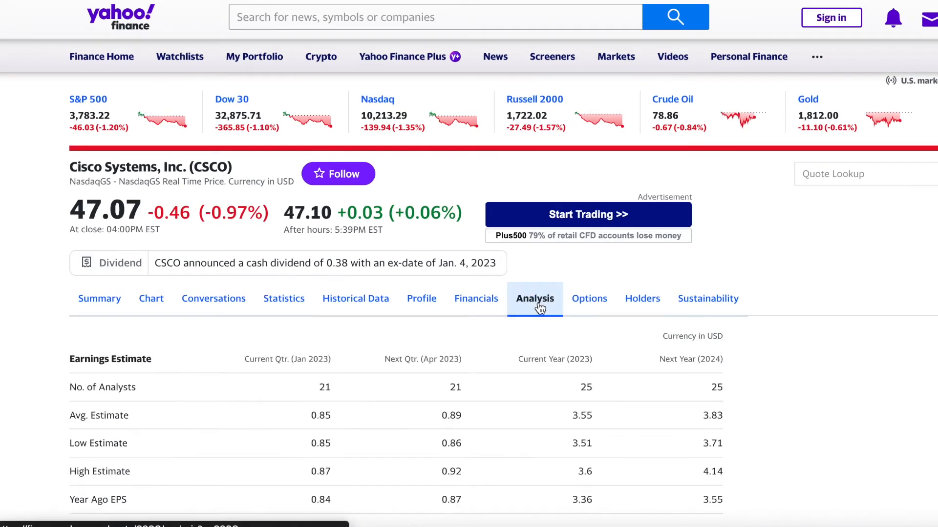
pyautogui.scroll(-7, 482, 329)
pyautogui.scroll(-11, 481, 326)
pyautogui.scroll(-4, 481, 329)
# - Examine the Growth Estimates table, selecting the Next 5 Years (per annum) label and its CSCO value
pyautogui.moveTo(70, 196); pyautogui.dragTo(174, 203)
pyautogui.click(174, 203)
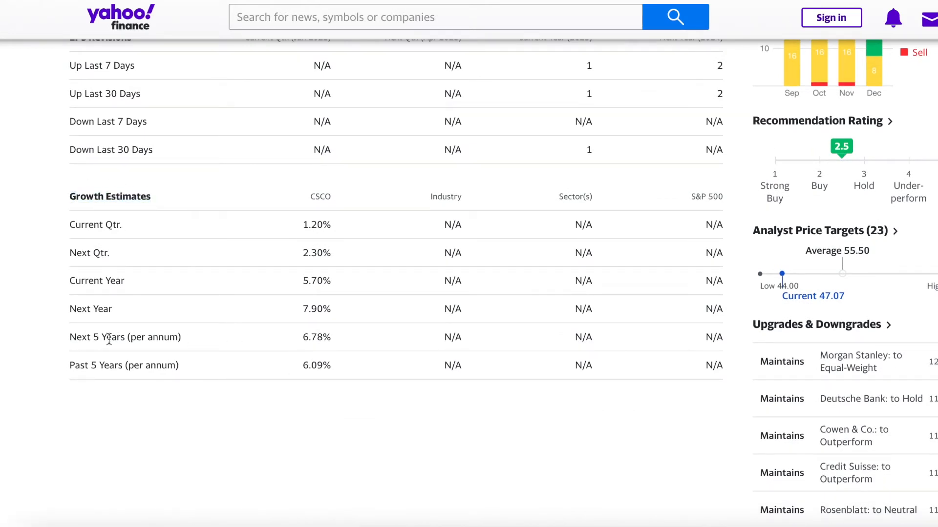
pyautogui.moveTo(81, 338); pyautogui.dragTo(134, 342)
pyautogui.click(134, 342)
pyautogui.moveTo(303, 337); pyautogui.dragTo(323, 338)
pyautogui.click(322, 339)
# - Return to the spreadsheet and try a g value of 6.28 in the Benjamin Graham Model
pyautogui.moveTo(366, 6)
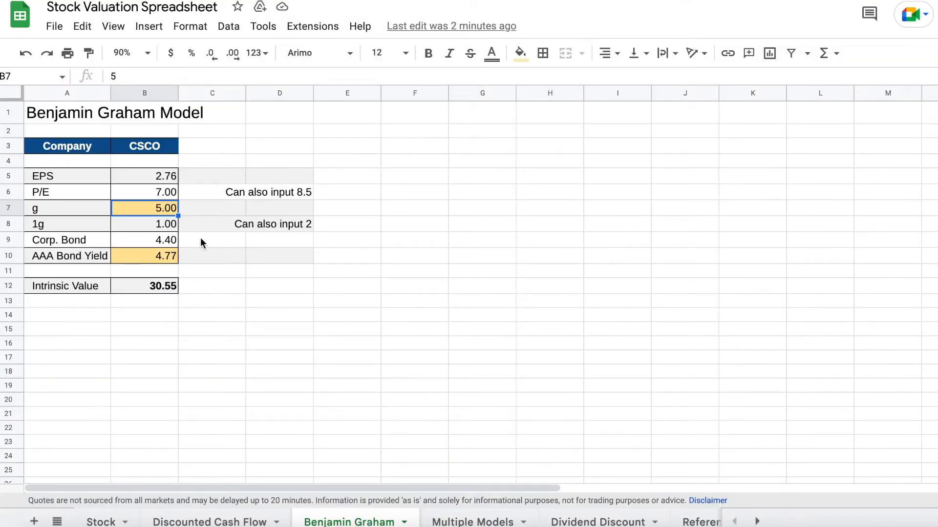
pyautogui.write('6.28')
pyautogui.press('Return')
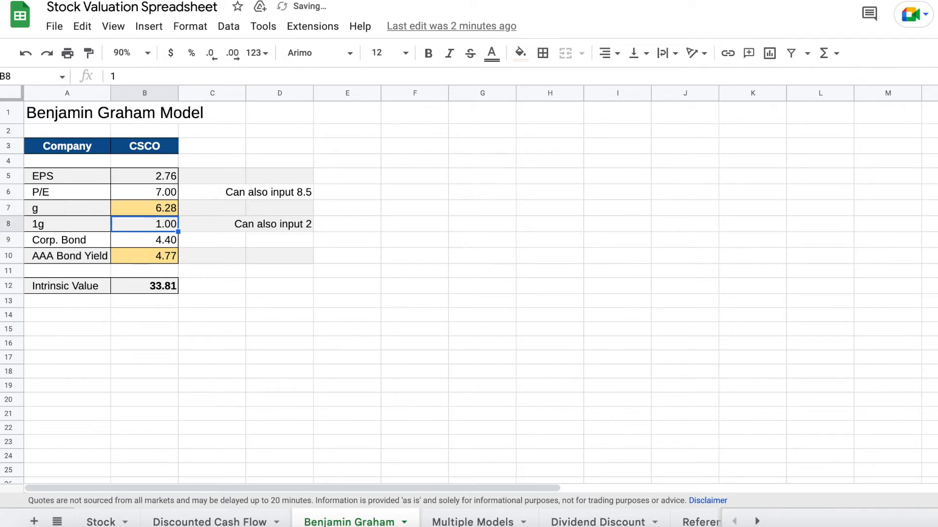
pyautogui.press('Up')
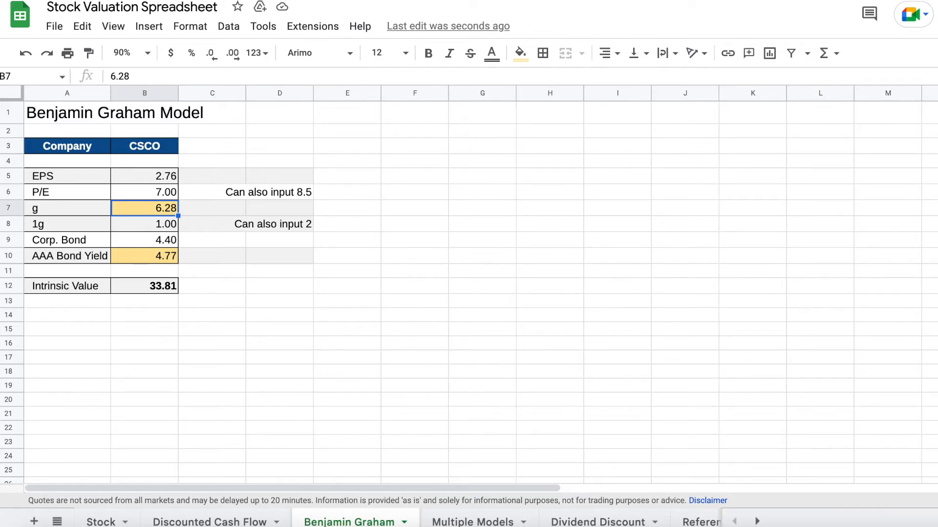
# - Set the g input back to 5 in the Benjamin Graham Model
pyautogui.write('5')
pyautogui.press('Return')
pyautogui.press('Down')
pyautogui.press('Down')
pyautogui.press('Down')
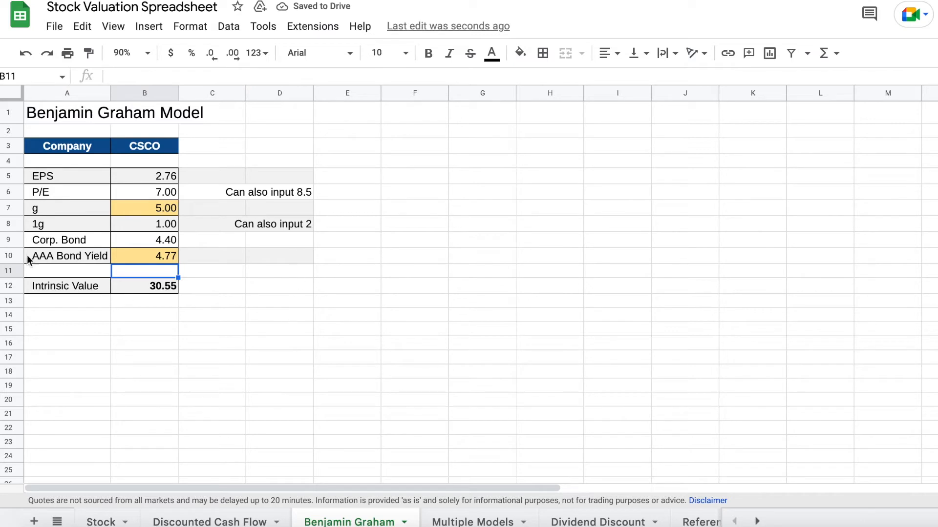
# - Select the AAA Bond Yield input, review the "triple a bond yield y charts" web search and open the Moody's Seasoned Aaa Corporate Bond Yield result
pyautogui.click(146, 257)
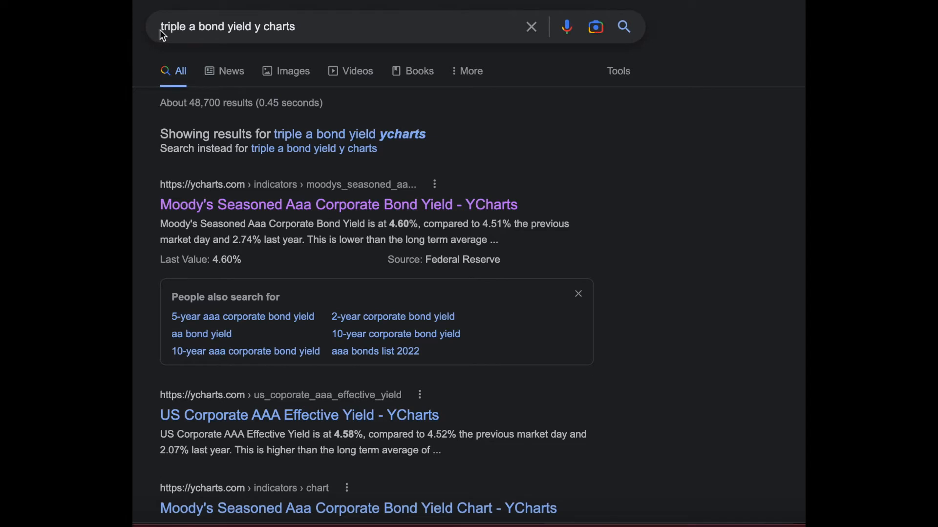
pyautogui.moveTo(162, 29); pyautogui.dragTo(256, 33)
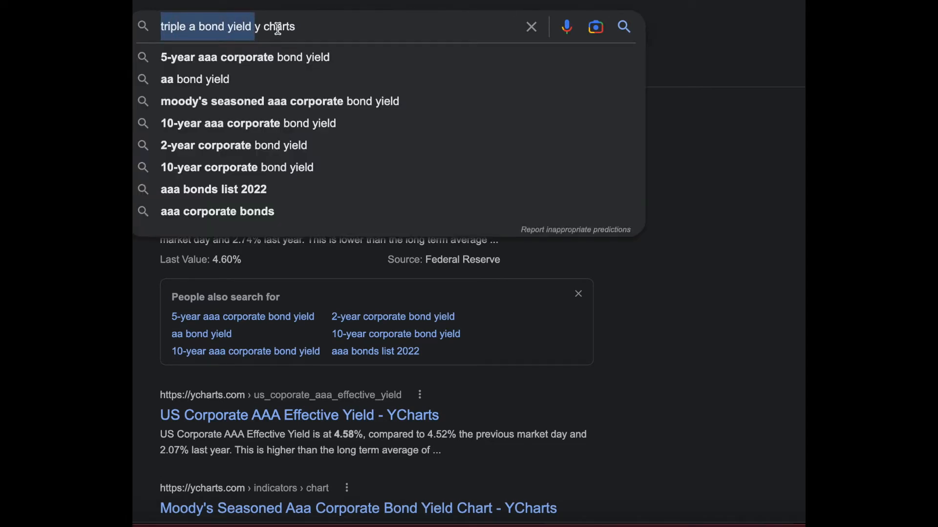
pyautogui.click(280, 29)
pyautogui.click(675, 203)
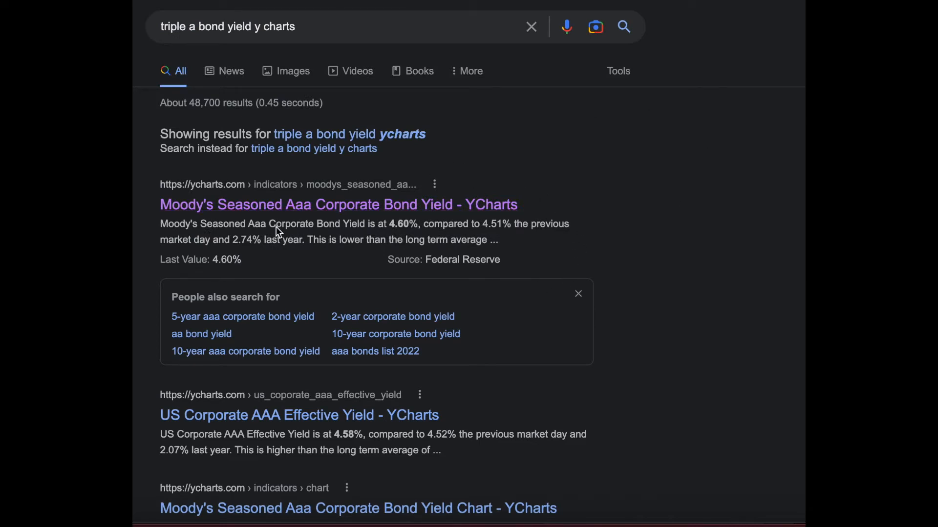
pyautogui.click(300, 217)
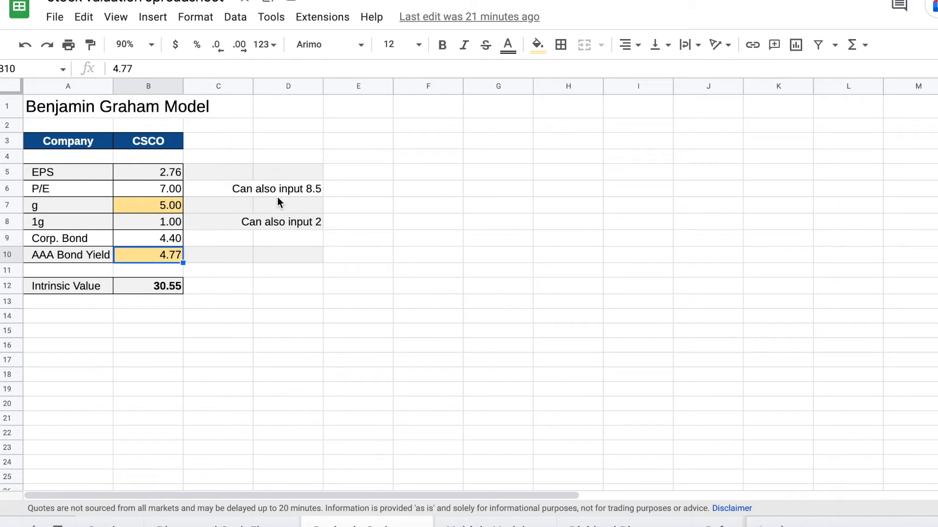
# - Set the AAA Bond Yield to 4.69 in the Benjamin Graham Model
pyautogui.write('4.69')
pyautogui.press('Return')
pyautogui.press('Up')
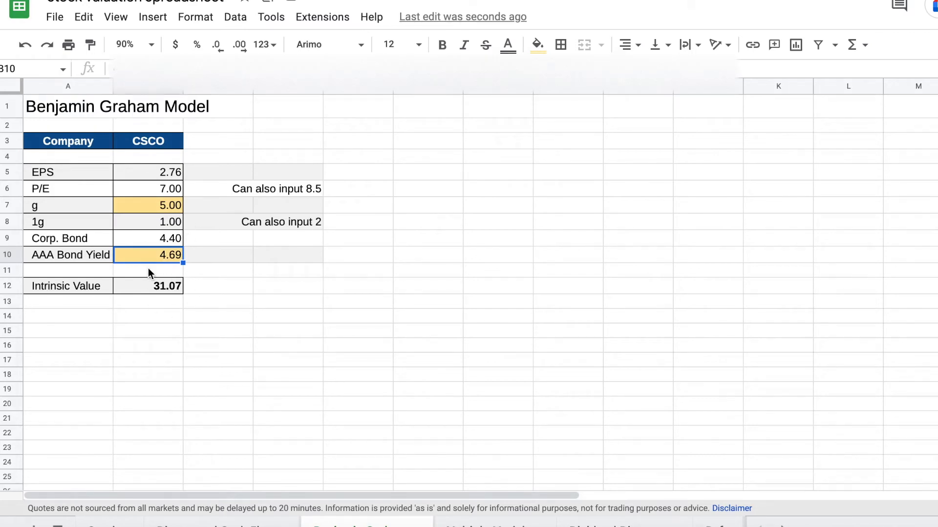
# - Inspect the Benjamin Graham Intrinsic Value, then view the Valuation table in the Stock sheet and select its Multiples Model label
pyautogui.click(84, 287)
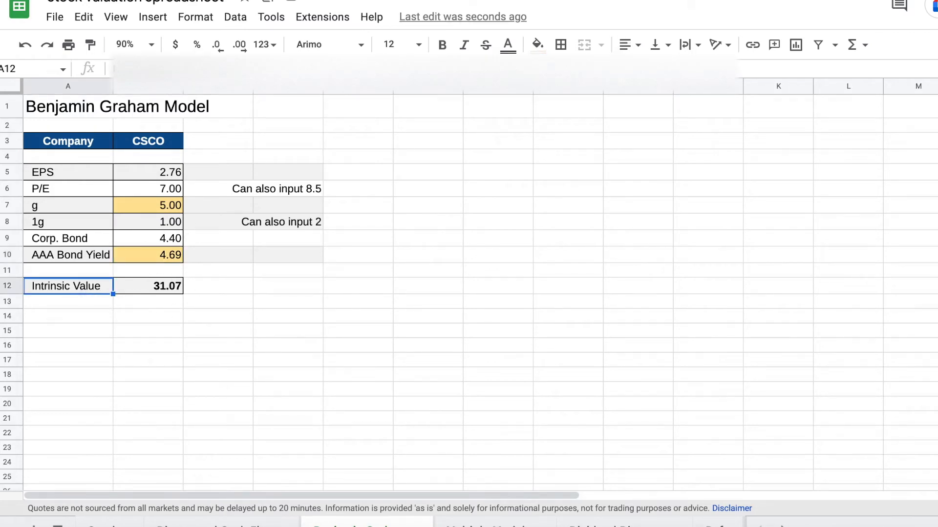
pyautogui.press('Right')
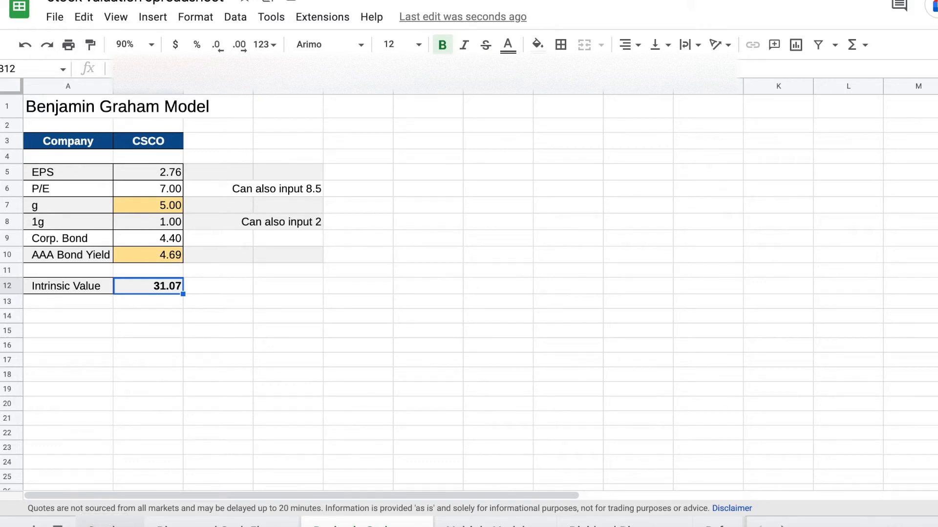
pyautogui.click(109, 525)
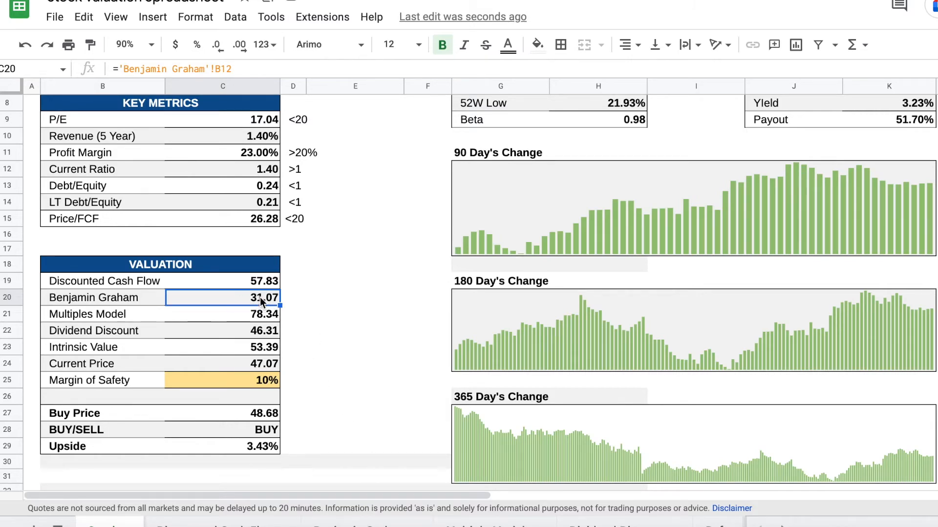
pyautogui.click(112, 320)
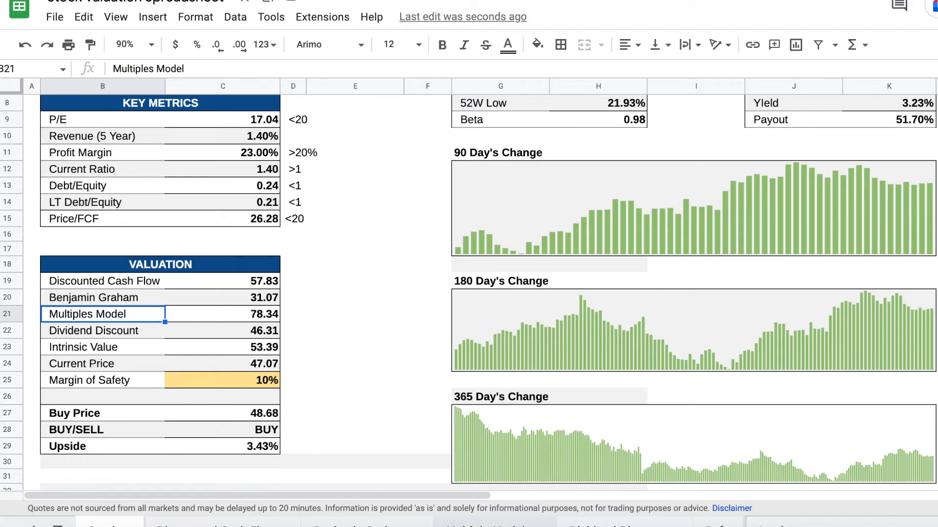
# - Open the Multiples Model sheet, go through the first peer tickers and widen the Company column
pyautogui.click(494, 523)
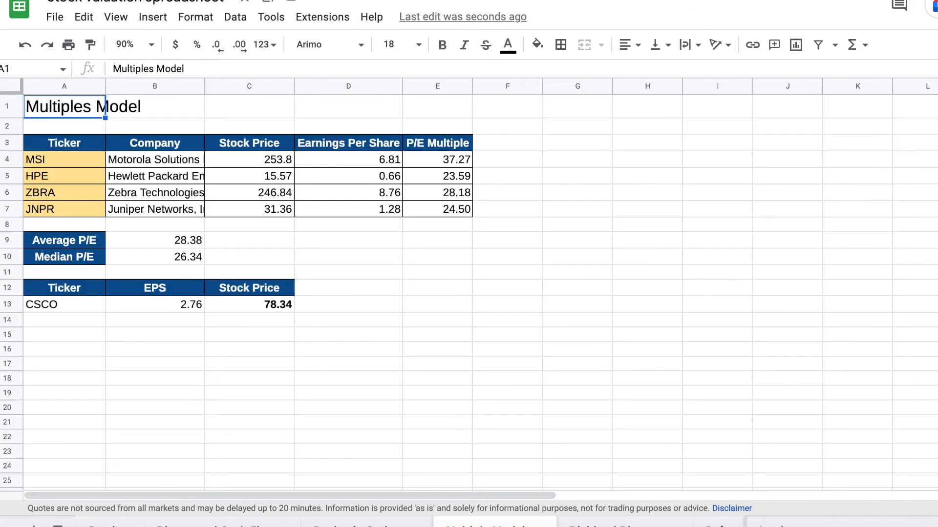
pyautogui.click(78, 165)
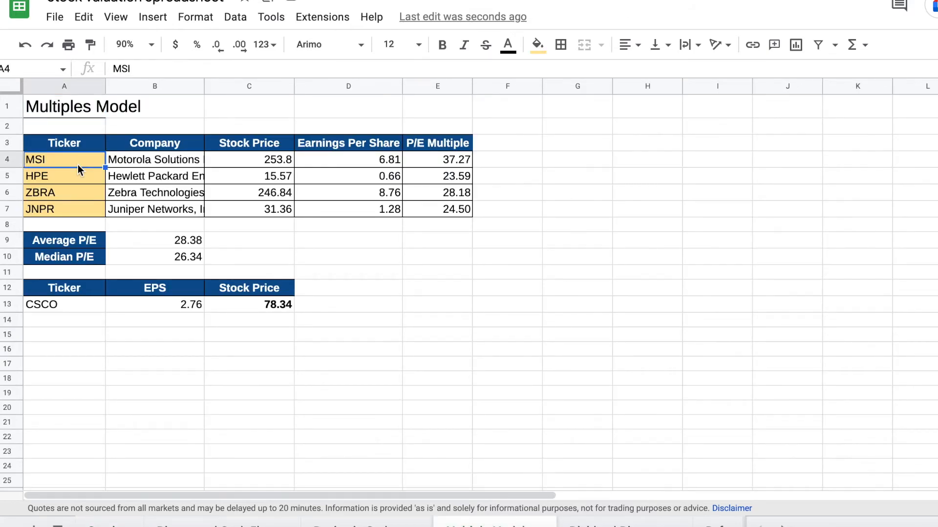
pyautogui.press('Down')
pyautogui.press('Up')
pyautogui.press('Down')
pyautogui.press('Up')
pyautogui.moveTo(203, 88); pyautogui.dragTo(236, 91)
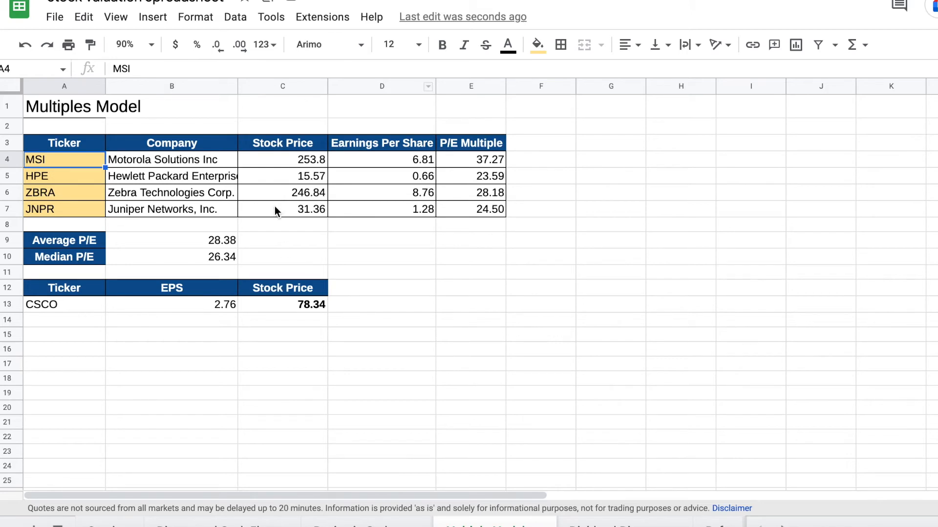
# - Inspect the P/E Multiple heading, the Average P/E, and CSCO's EPS and Stock Price cells in the Multiples Model
pyautogui.click(470, 146)
pyautogui.click(92, 245)
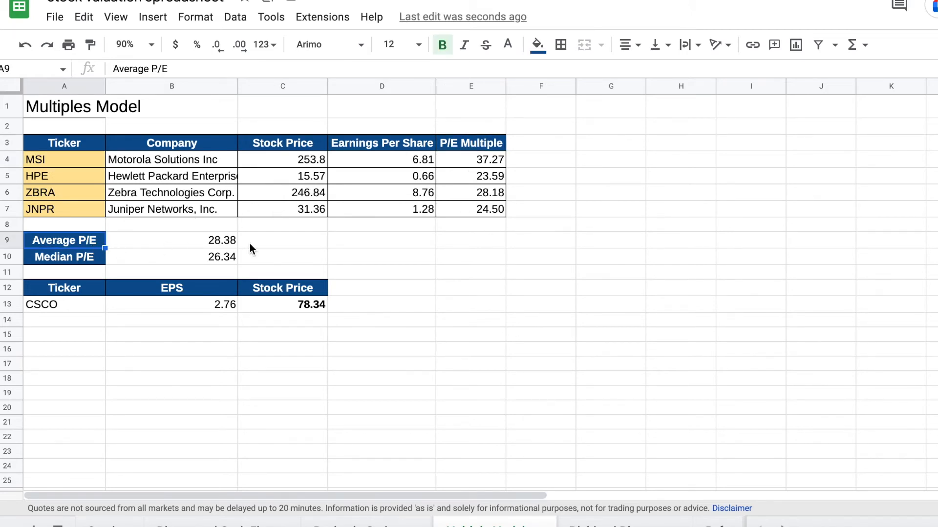
pyautogui.click(214, 239)
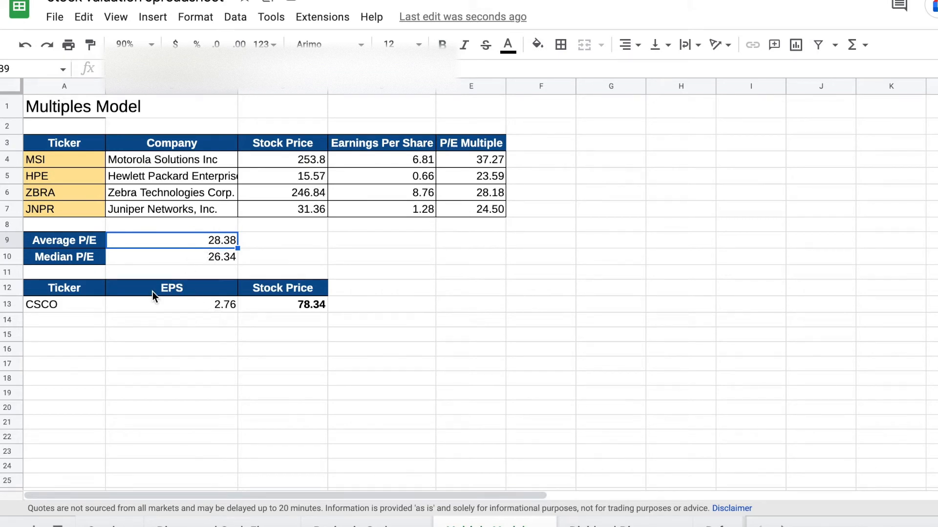
pyautogui.click(173, 304)
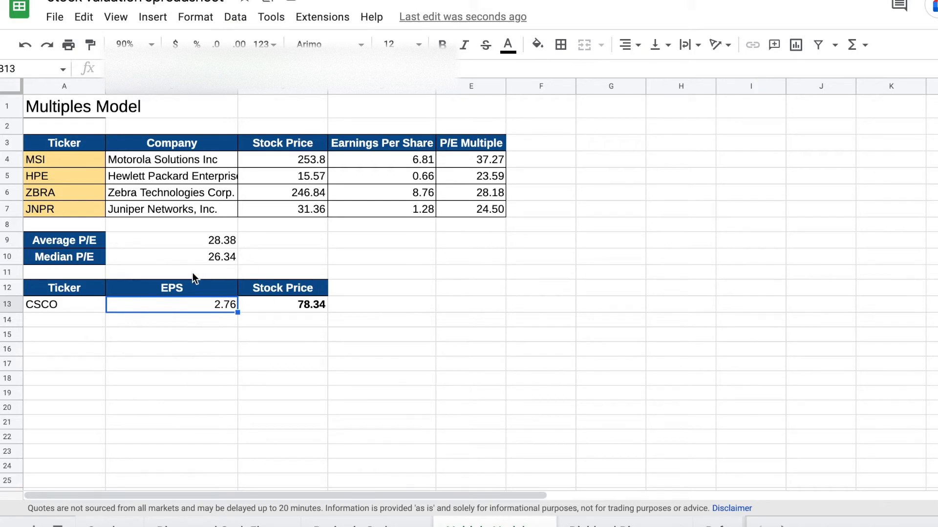
pyautogui.click(278, 306)
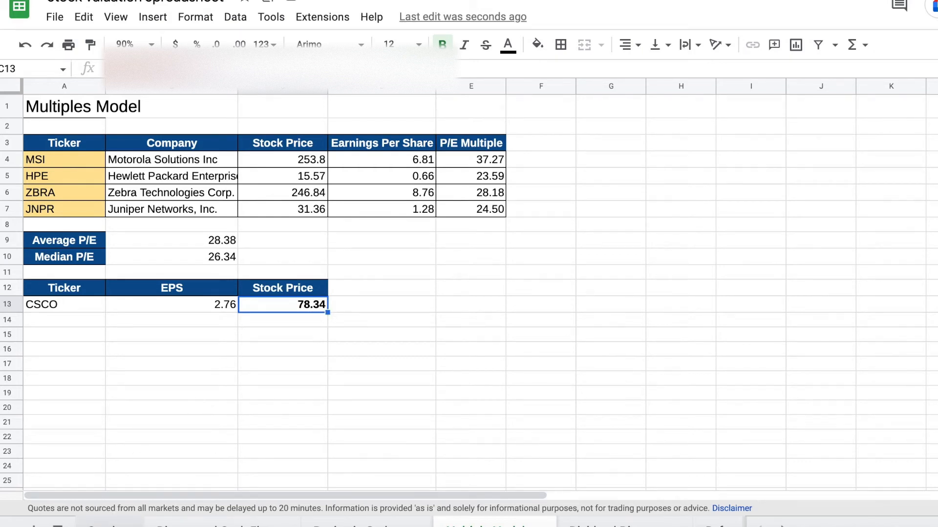
# - Open the Stock sheet and inspect the Multiples Model value and Dividend Discount label in its Valuation table
pyautogui.click(110, 523)
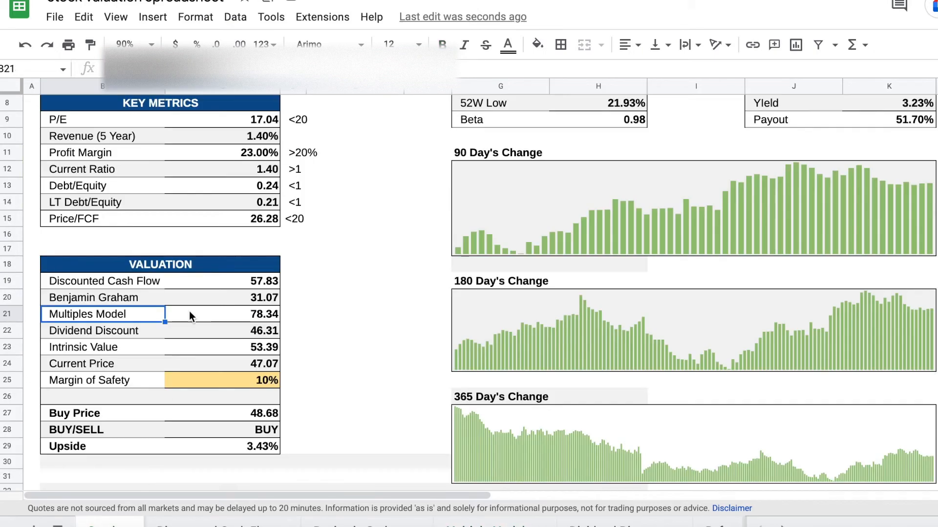
pyautogui.click(240, 316)
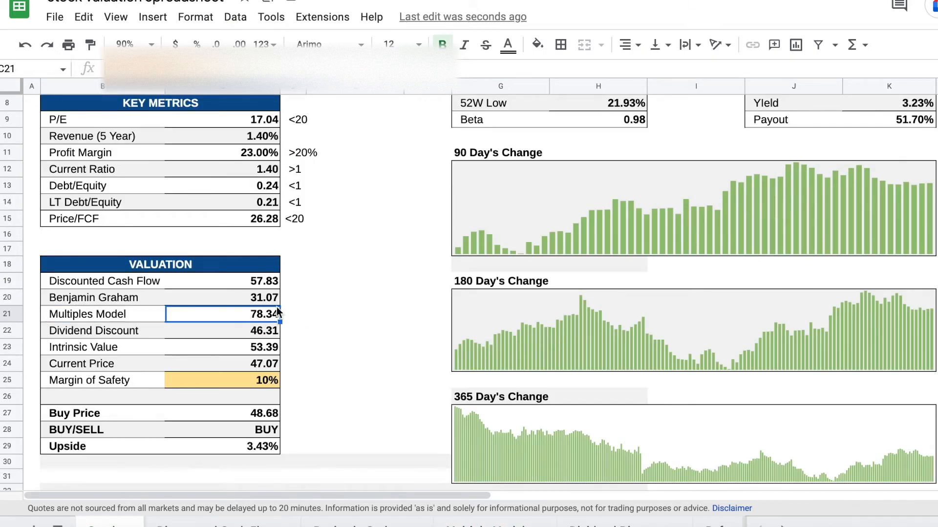
pyautogui.click(93, 337)
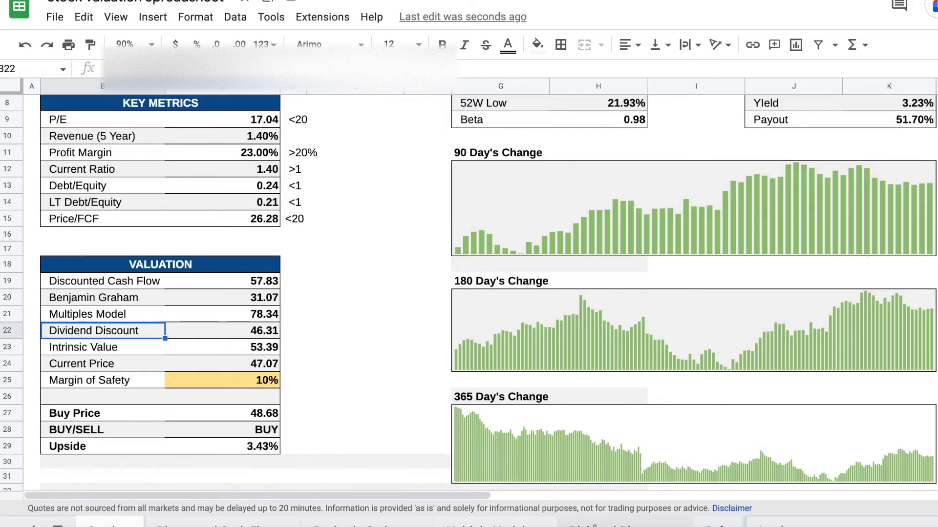
# - Open the Dividend Discount sheet and select the Dividend Payout inputs for 2018 to 2022, ending on the 2018 cell
pyautogui.click(624, 525)
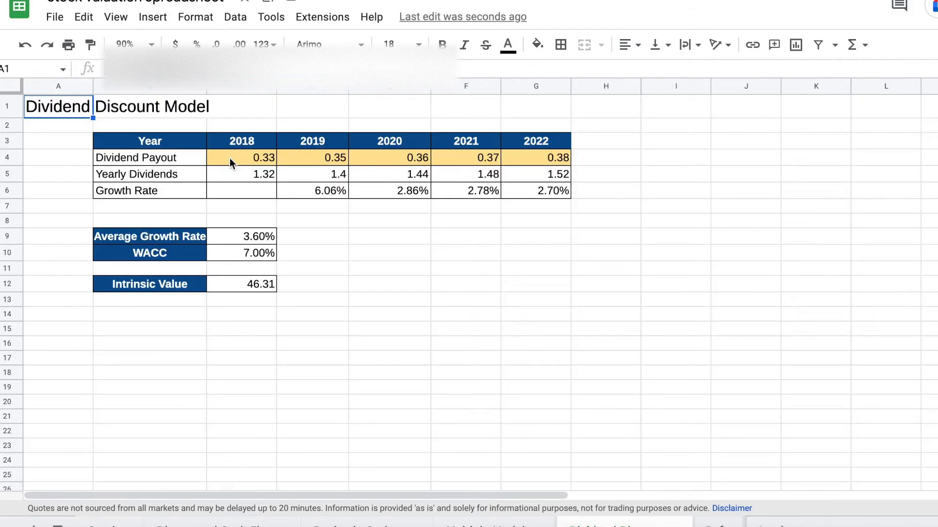
pyautogui.click(230, 157)
pyautogui.moveTo(229, 157); pyautogui.dragTo(536, 157)
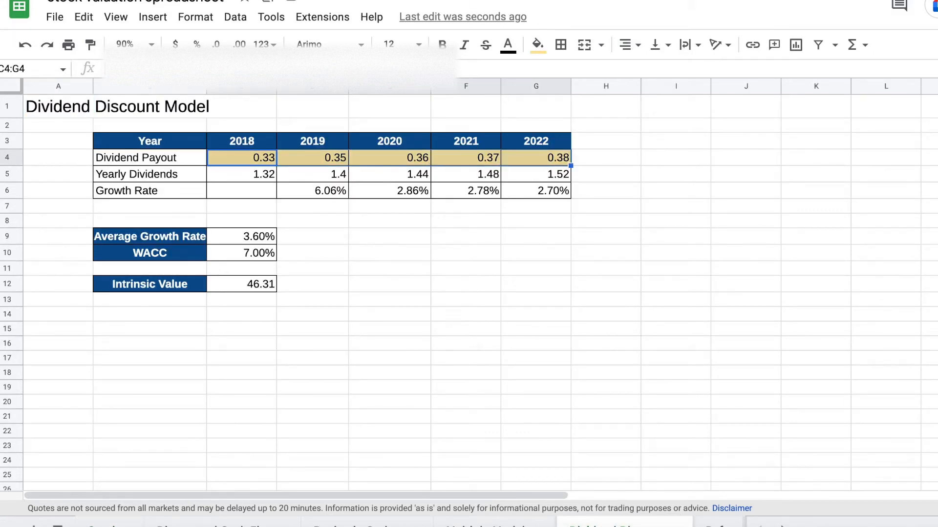
pyautogui.press('Left')
pyautogui.press('Right')
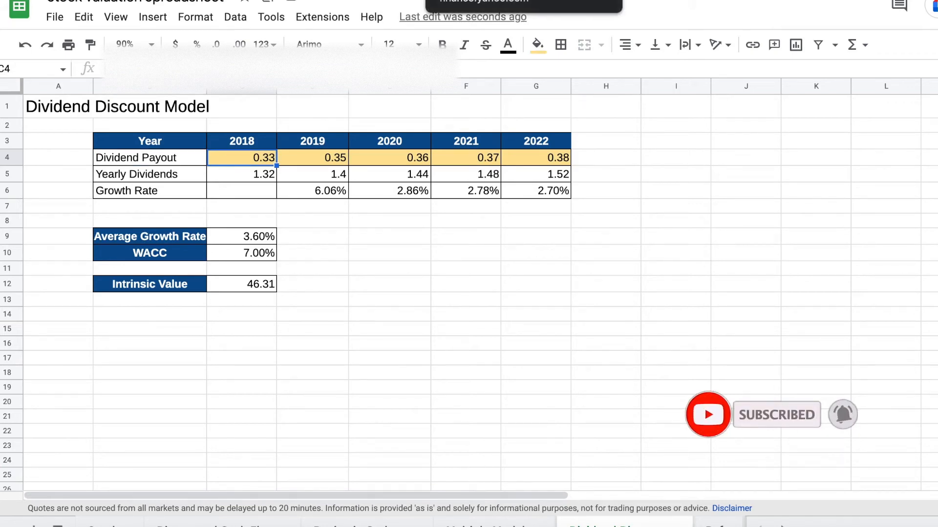
# - Switch to the Yahoo Finance page for Cisco and open its Historical Data
pyautogui.click(478, 0)
pyautogui.scroll(15, 313, 305)
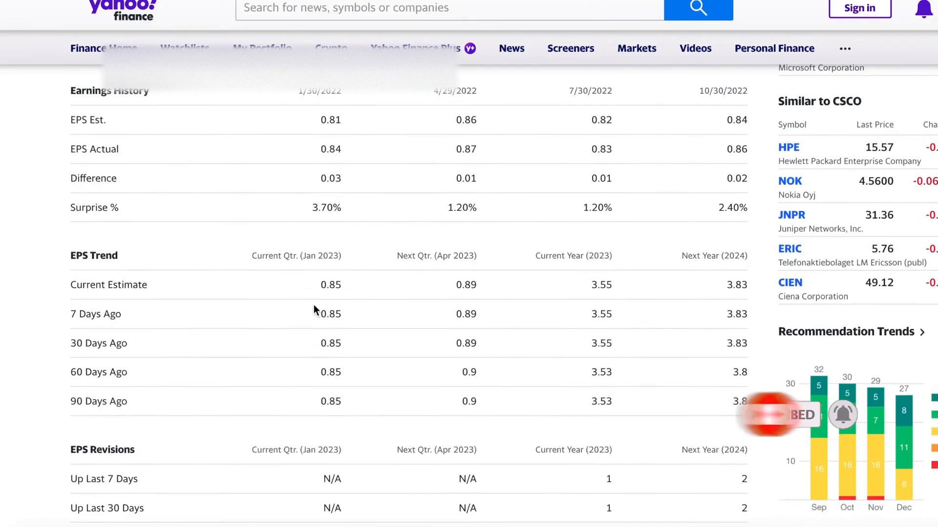
pyautogui.scroll(10, 313, 305)
pyautogui.scroll(-5, 313, 305)
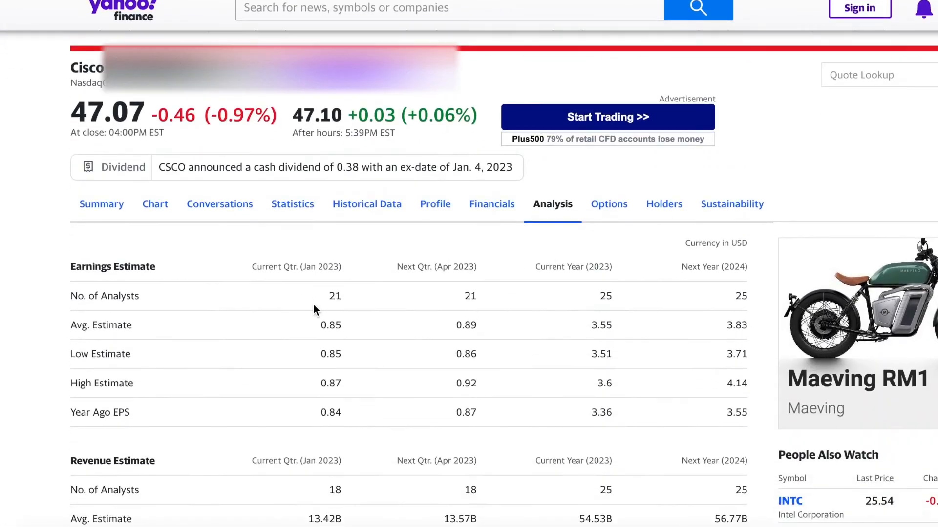
pyautogui.click(363, 189)
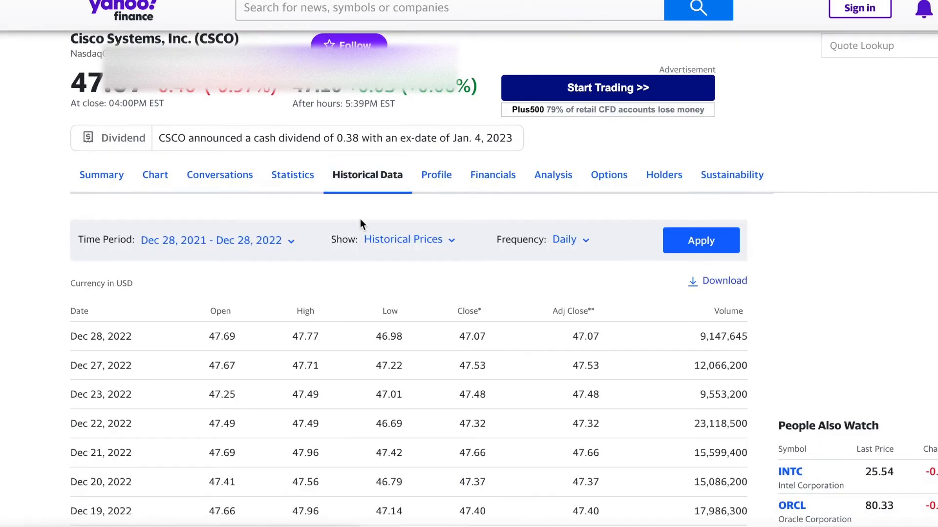
# - Filter Cisco's historical data to dividends only over the last five years and apply it
pyautogui.click(293, 326)
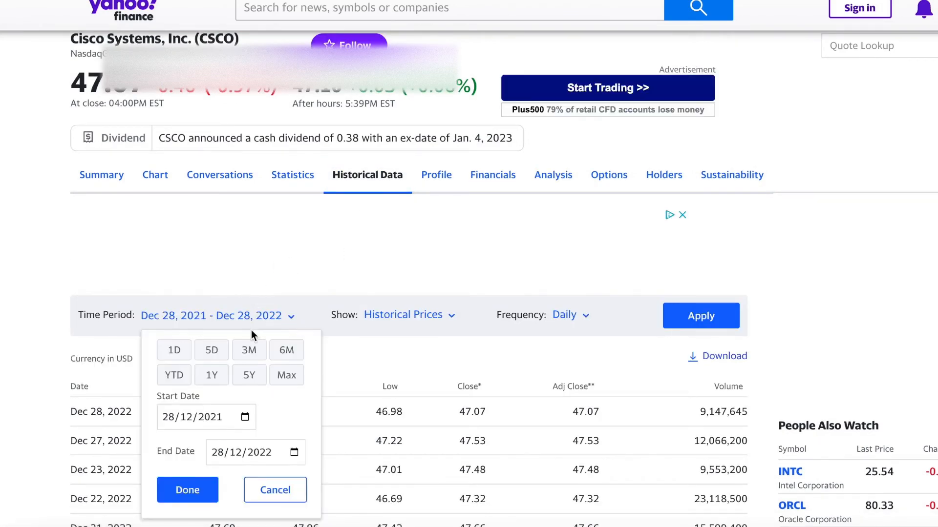
pyautogui.click(247, 376)
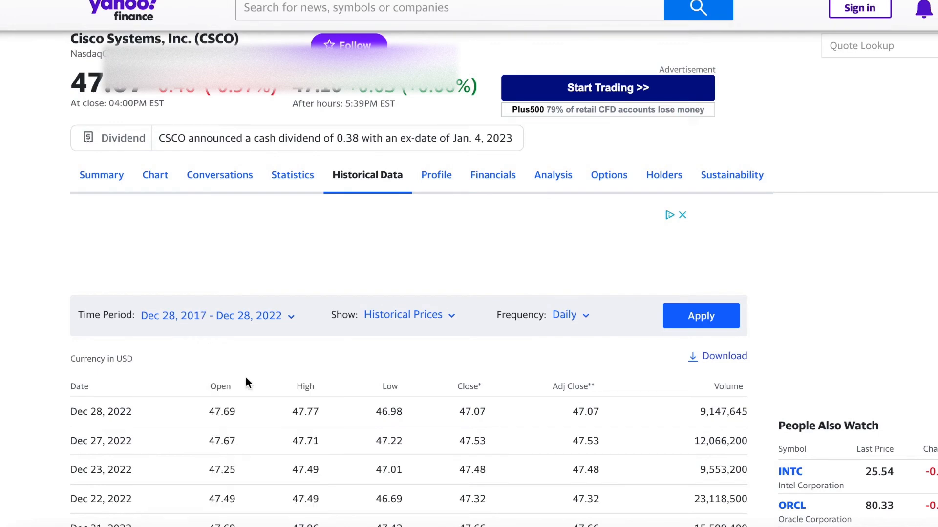
pyautogui.click(448, 324)
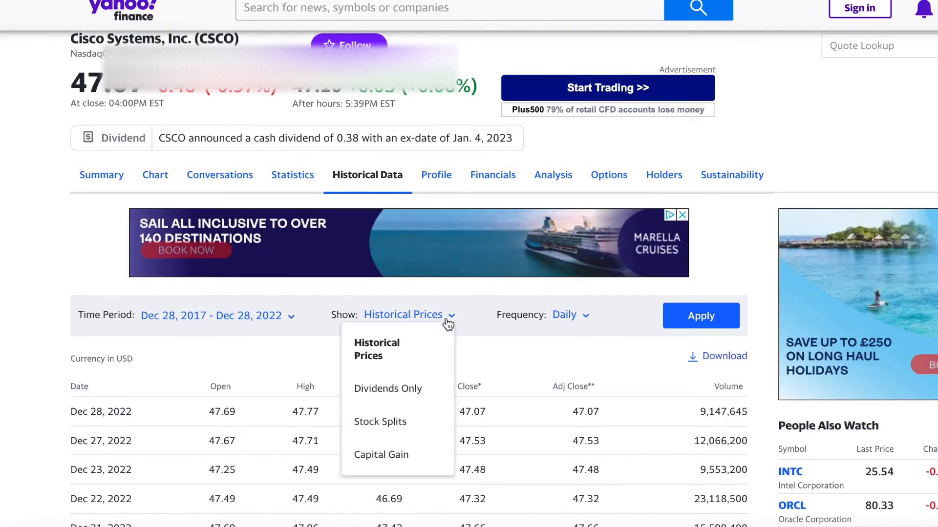
pyautogui.click(398, 399)
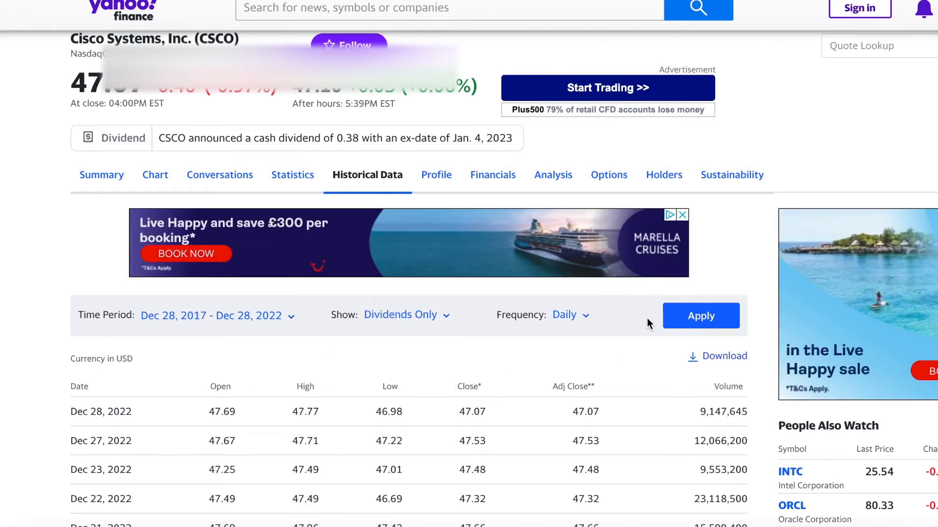
pyautogui.click(691, 318)
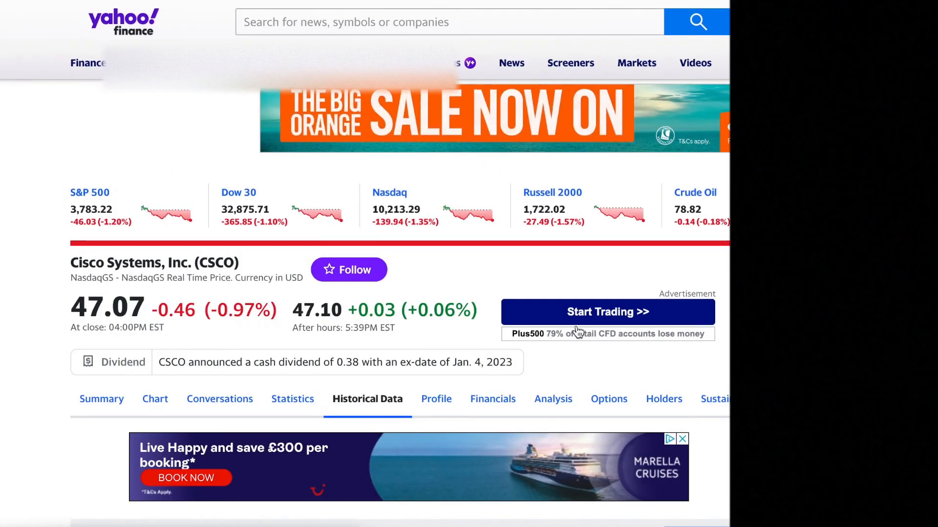
# - Look through the dividend history down to the April 2018 payout and compare it with the 2018 inputs in the Dividend Discount sheet
pyautogui.scroll(-10, 578, 331)
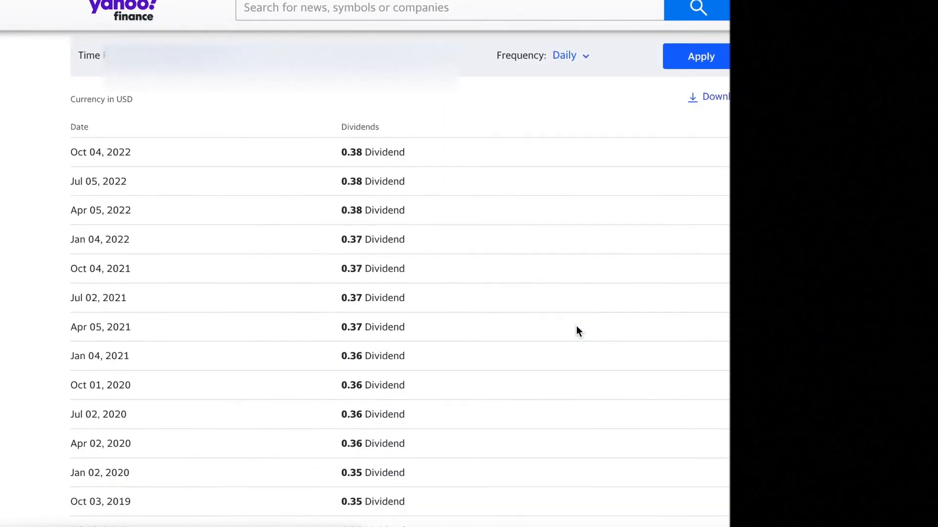
pyautogui.scroll(-6, 576, 327)
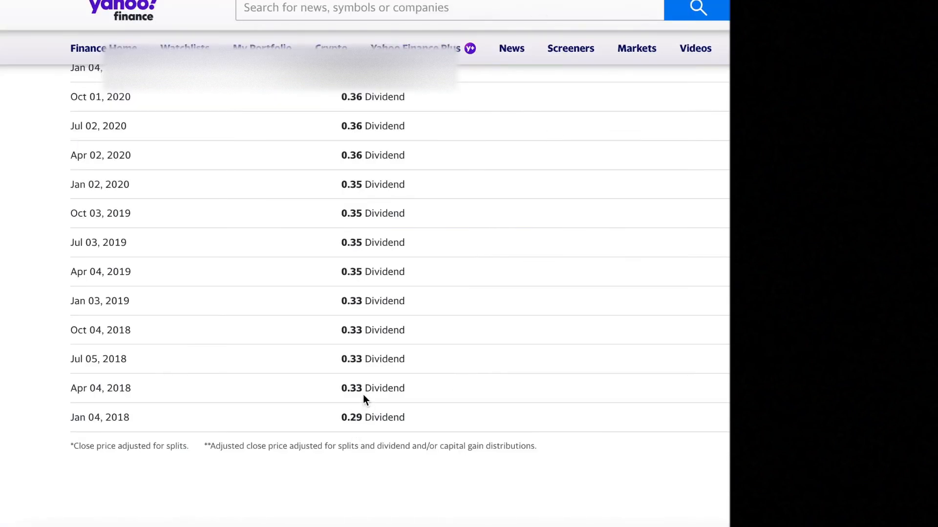
pyautogui.doubleClick(355, 388)
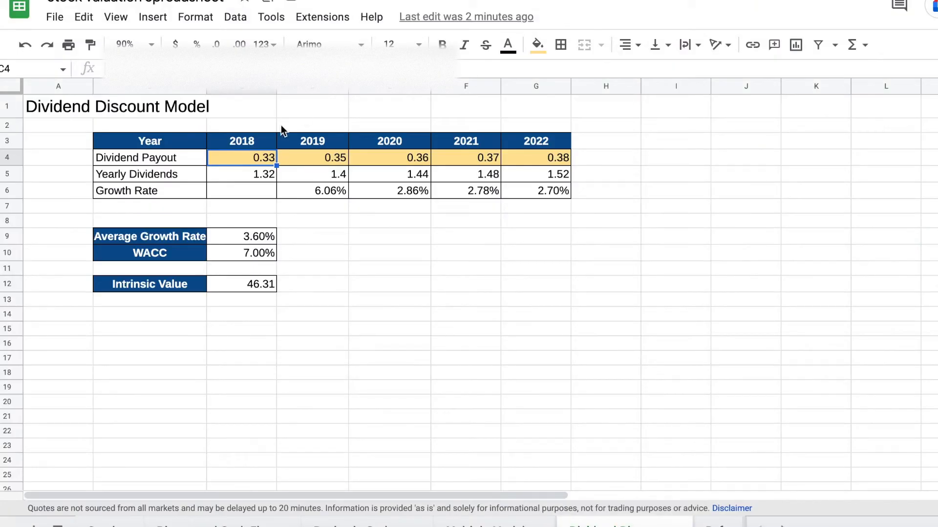
pyautogui.click(231, 168)
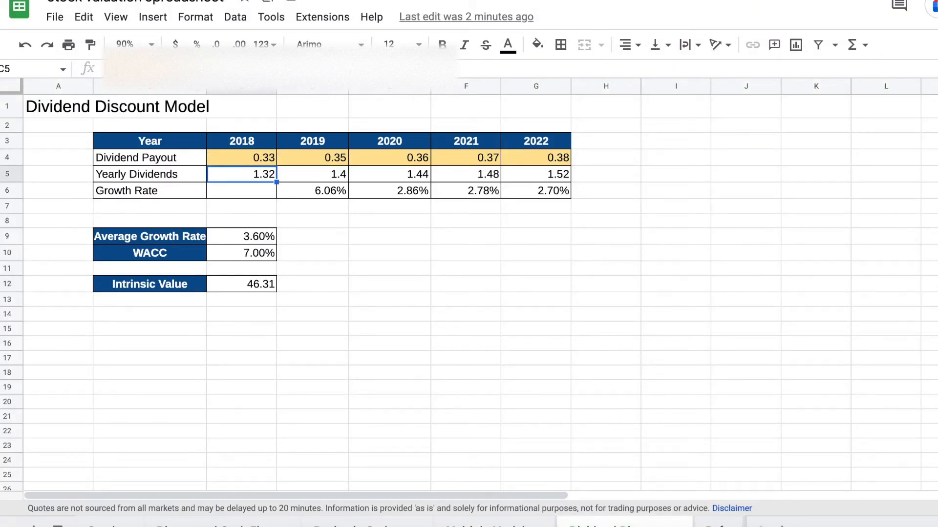
pyautogui.click(242, 159)
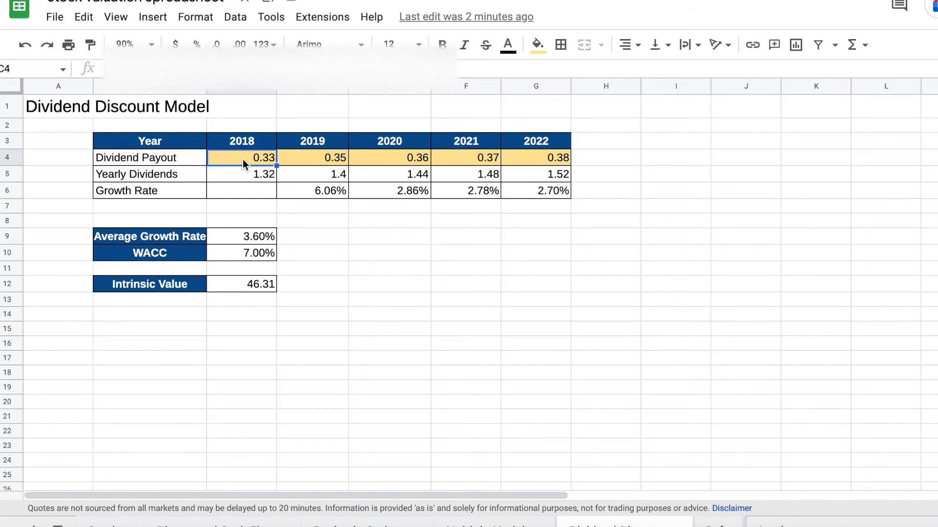
# - Check the 2019 Dividend Payout input against the April 2019 dividend on Yahoo Finance, and go through the 2020 to 2022 payout cells
pyautogui.click(320, 164)
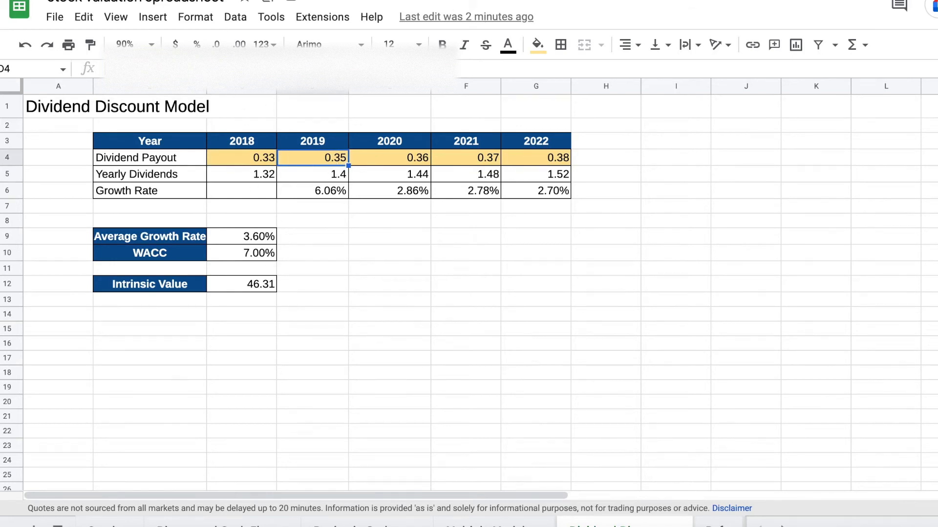
pyautogui.hotkey('ctrl', 'Tab')
pyautogui.moveTo(354, 275); pyautogui.dragTo(333, 273)
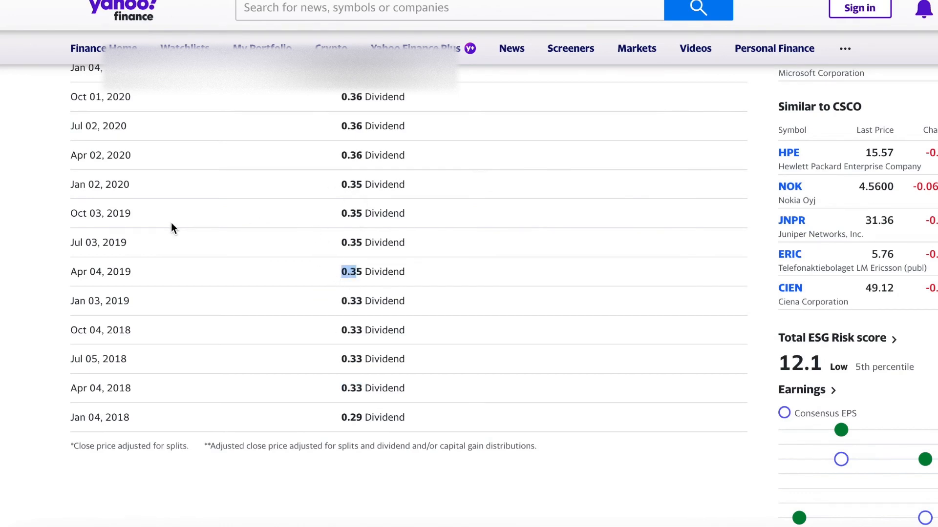
pyautogui.click(345, 276)
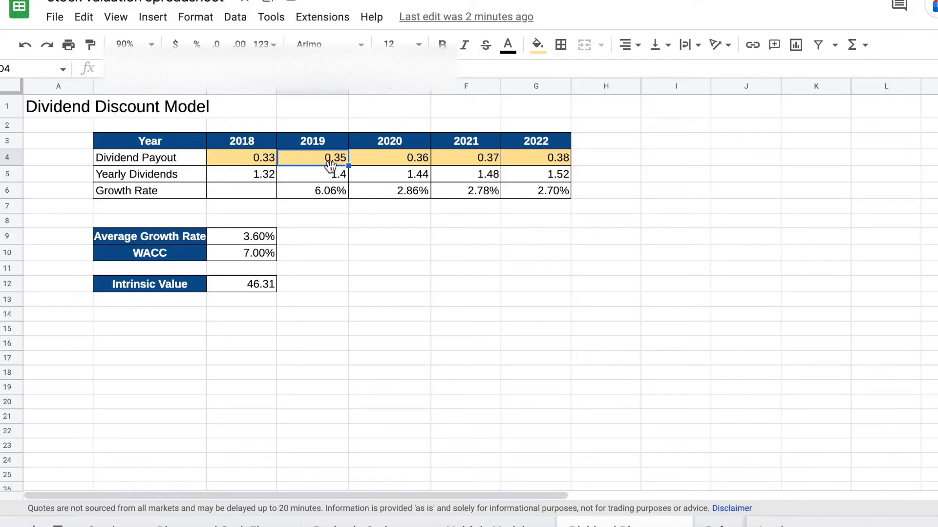
pyautogui.press('Right')
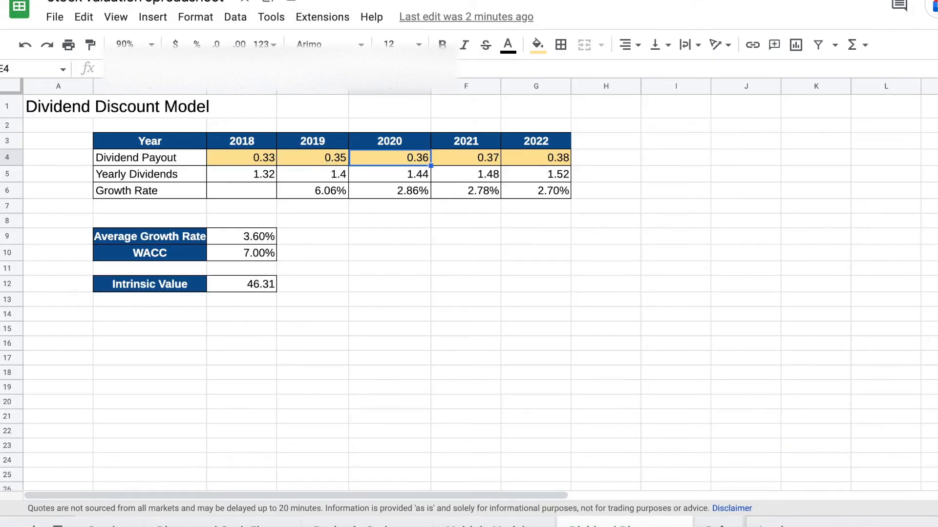
pyautogui.press('Right')
pyautogui.press('Right')
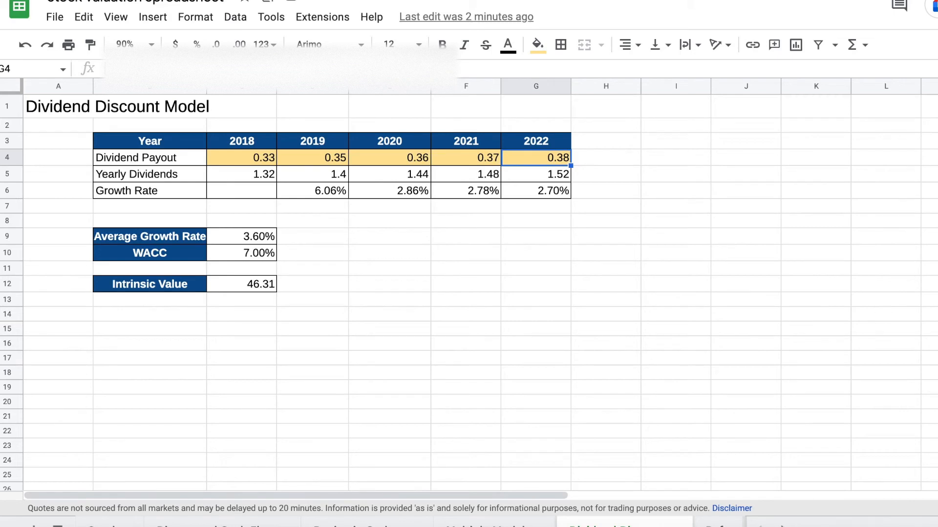
# - Select the Growth Rate cells for 2019 to 2022 in the Dividend Discount sheet
pyautogui.press('Down')
pyautogui.press('Down')
pyautogui.press('Left')
pyautogui.press('Left')
pyautogui.press('Left')
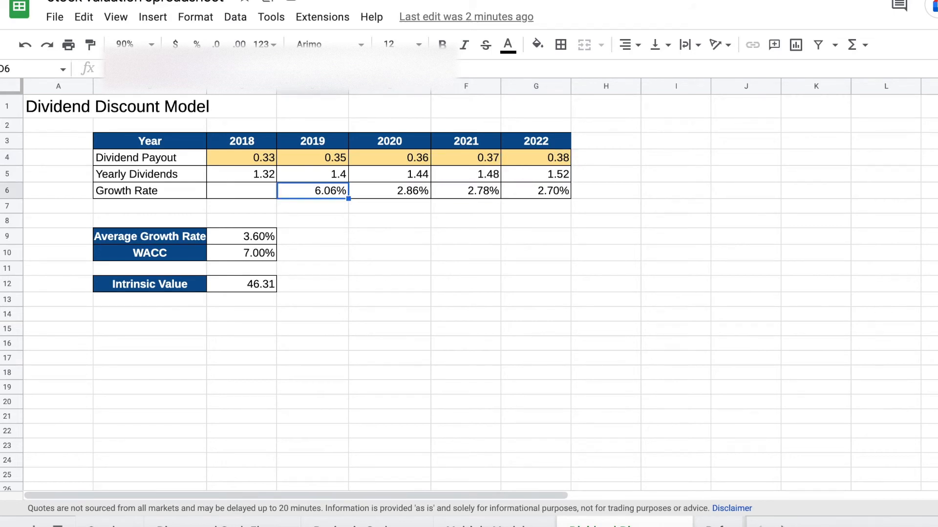
pyautogui.hotkey('shift', 'Right')
pyautogui.hotkey('shift', 'Right')
pyautogui.hotkey('shift', 'Right')
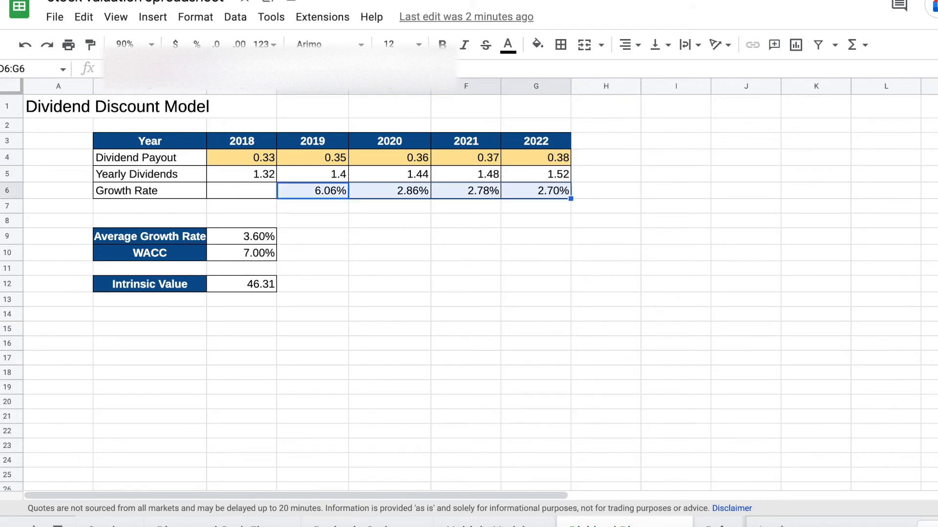
# - Inspect the Average Growth Rate value below the yearly dividend table
pyautogui.press('Down')
pyautogui.press('Down')
pyautogui.press('Left')
pyautogui.press('Down')
pyautogui.press('Left')
pyautogui.press('Right')
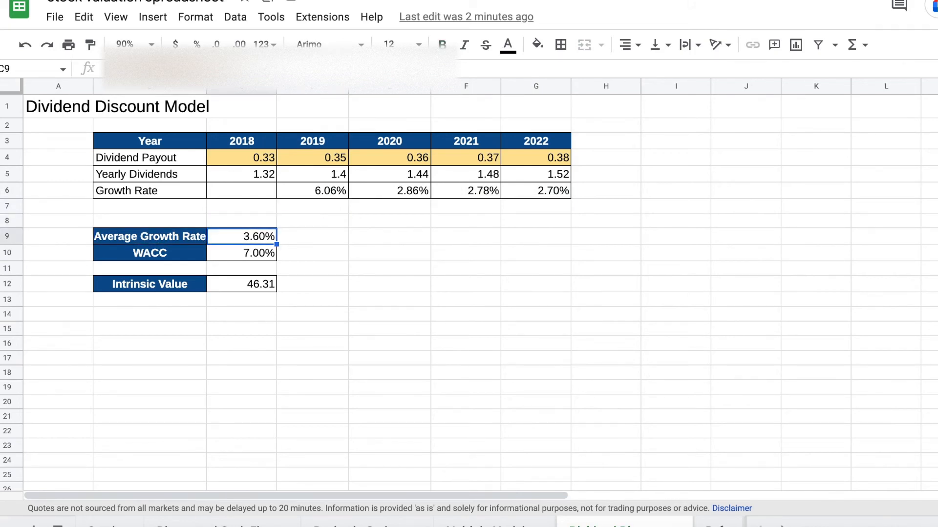
# - Give the WACC value cell the same light yellow fill as the Dividend Payout inputs
pyautogui.press('Down')
pyautogui.press('Left')
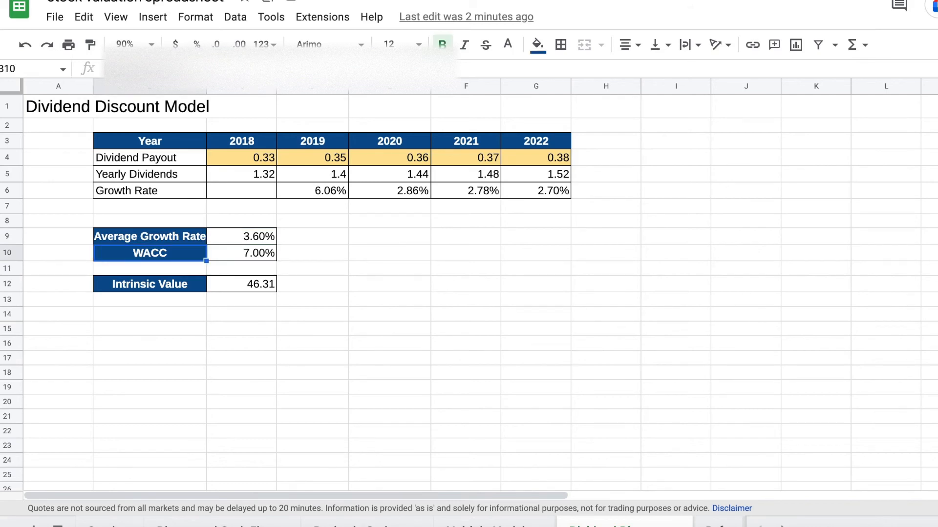
pyautogui.press('Right')
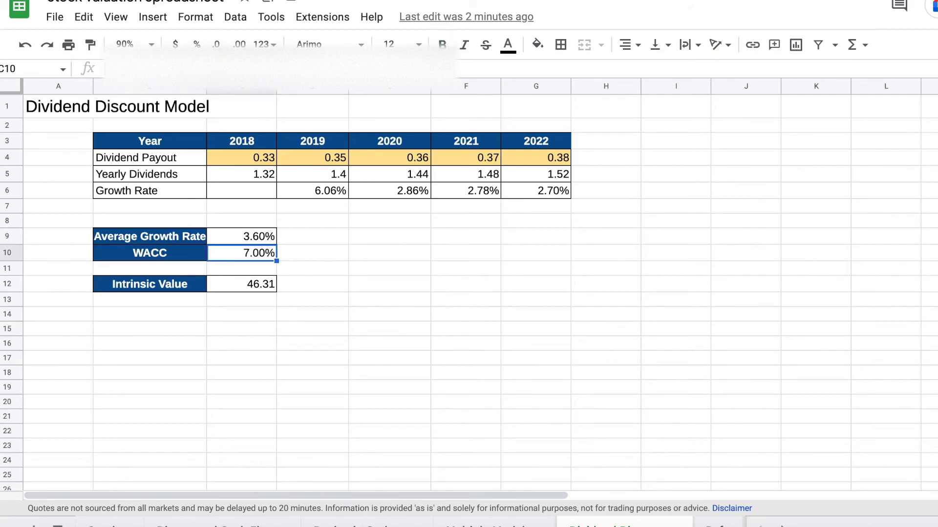
pyautogui.click(538, 45)
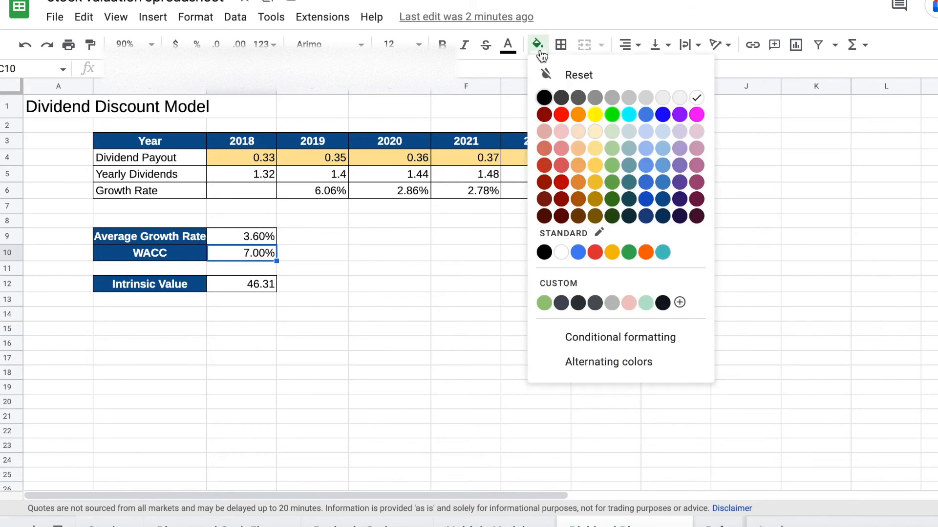
pyautogui.click(594, 148)
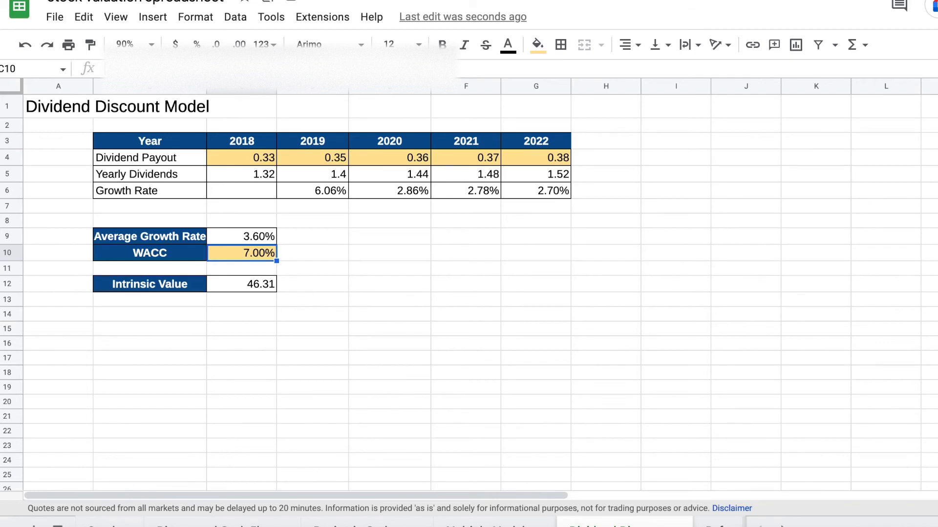
# - Inspect the WACC row and select the Intrinsic Value label together with its value
pyautogui.click(150, 253)
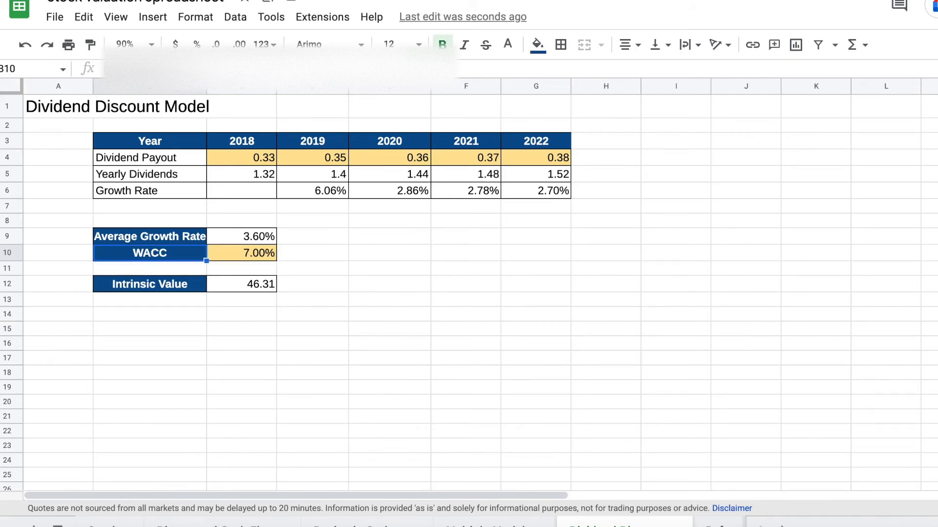
pyautogui.hotkey('shift', 'Right')
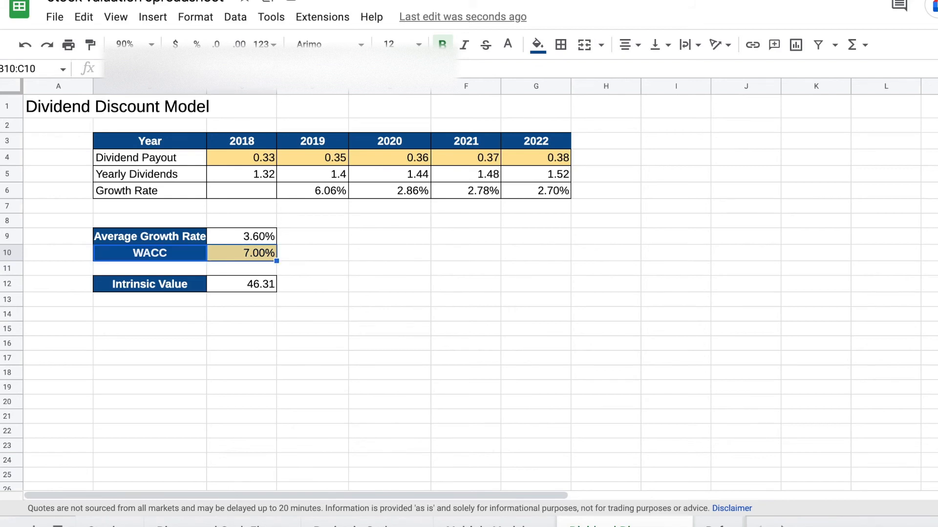
pyautogui.click(242, 253)
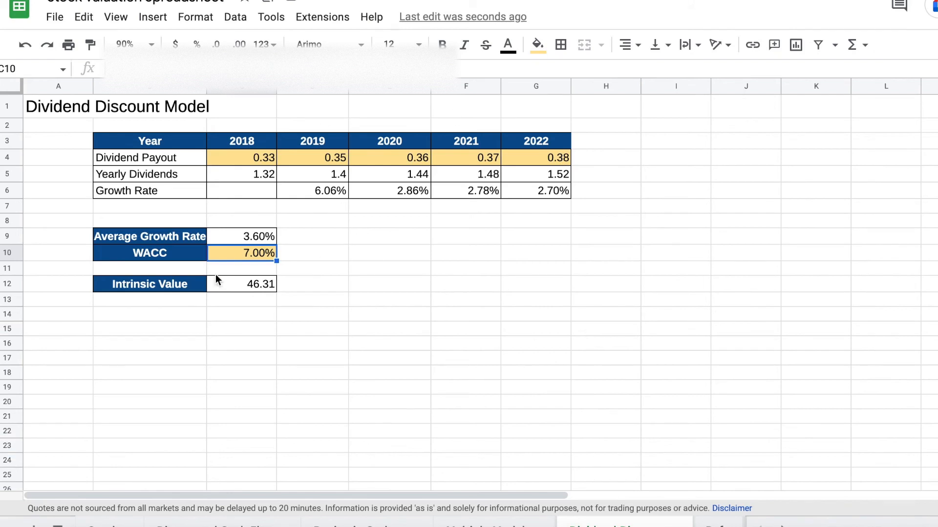
pyautogui.click(128, 289)
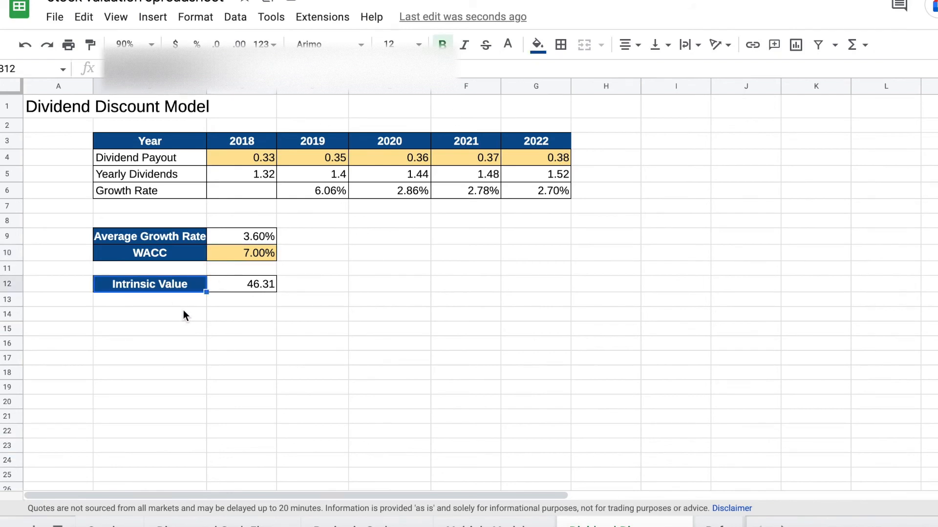
pyautogui.hotkey('shift', 'Right')
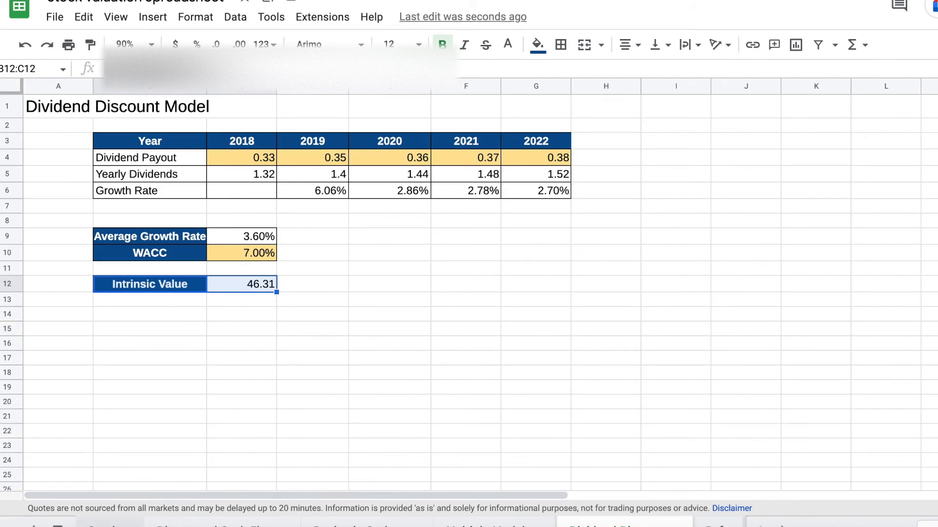
# - Open the Stock sheet and inspect the Dividend Discount and Intrinsic Value amounts in its Valuation table
pyautogui.click(110, 526)
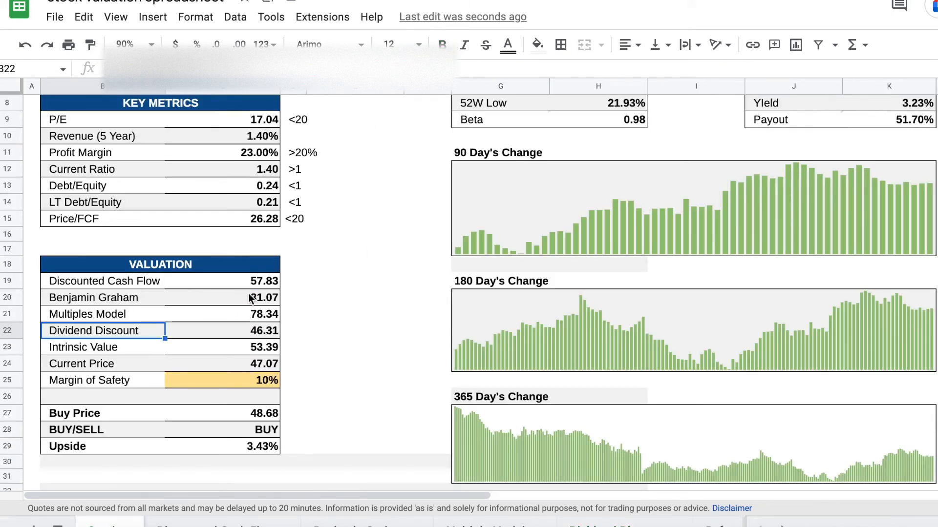
pyautogui.click(208, 367)
pyautogui.click(266, 335)
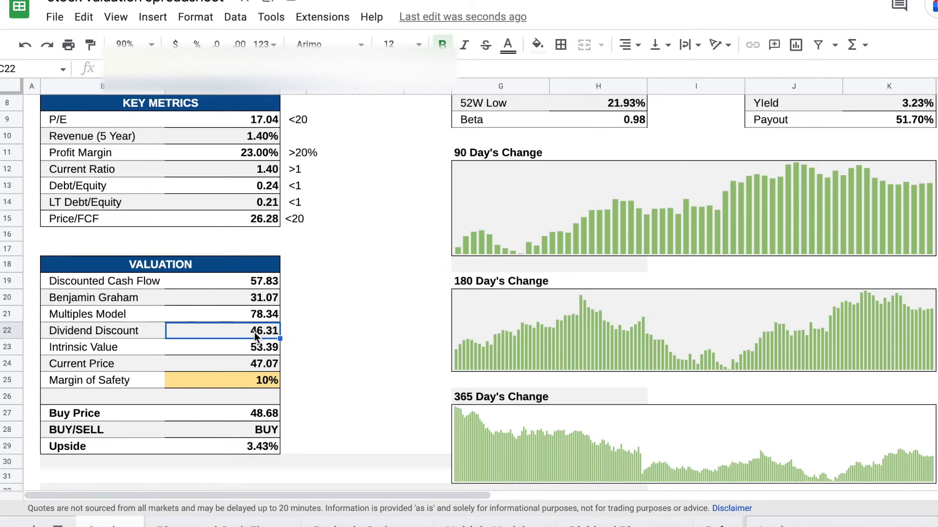
pyautogui.press('Down')
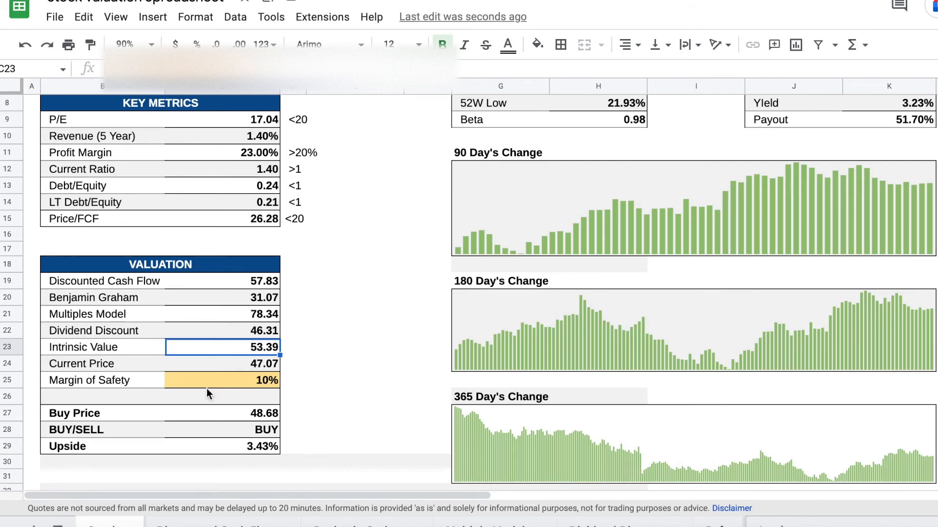
# - Select the four model values in the Valuation table, from Discounted Cash Flow to Dividend Discount
pyautogui.press('Up')
pyautogui.press('Up')
pyautogui.press('Up')
pyautogui.press('Up')
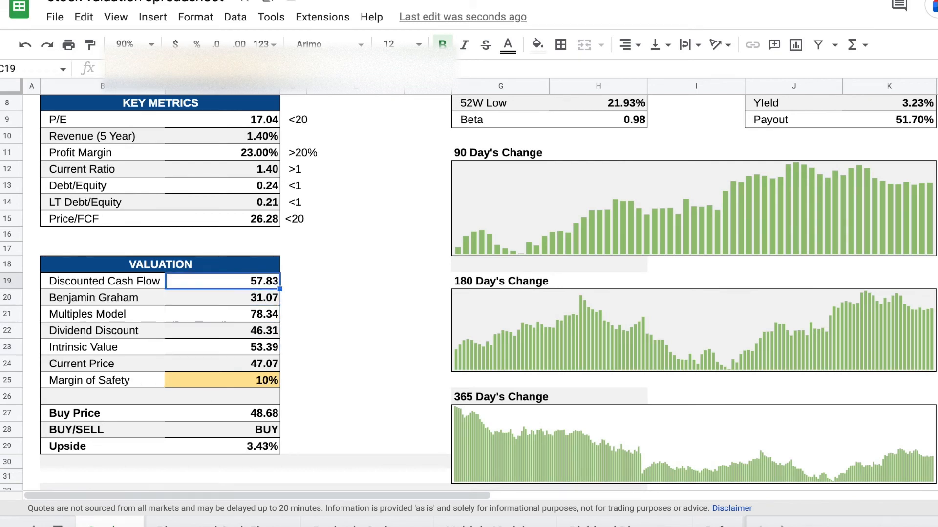
pyautogui.hotkey('shift', 'Down')
pyautogui.hotkey('shift', 'Down')
pyautogui.hotkey('shift', 'Down')
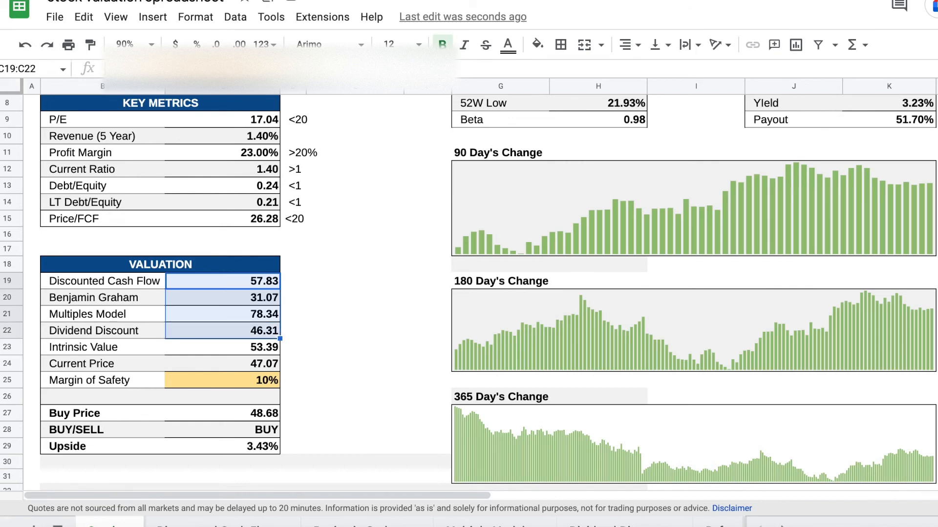
# - Step through the Valuation table's results below the four models, inspecting Intrinsic Value, Current Price, Margin of Safety and Buy Price
pyautogui.press('Down')
pyautogui.press('Down')
pyautogui.press('Down')
pyautogui.press('Down')
pyautogui.press('Down')
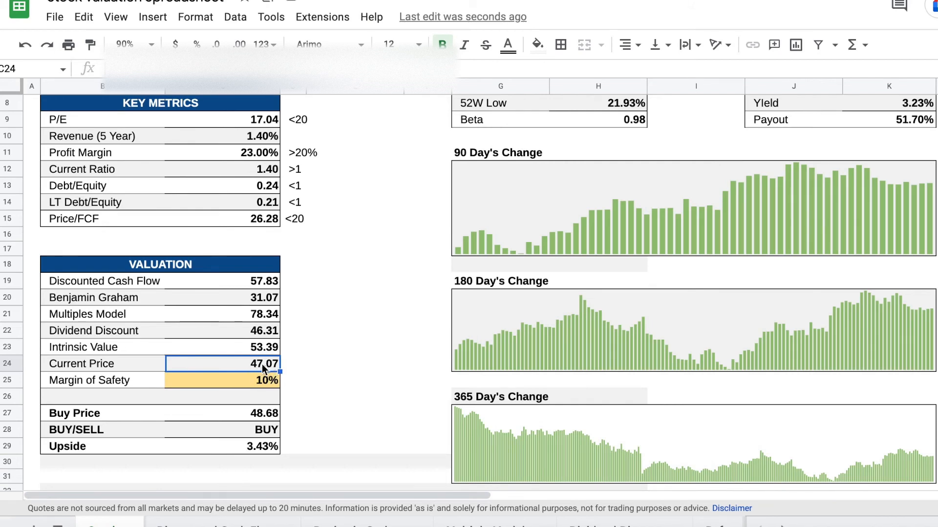
pyautogui.press('Down')
pyautogui.press('Down')
pyautogui.press('Down')
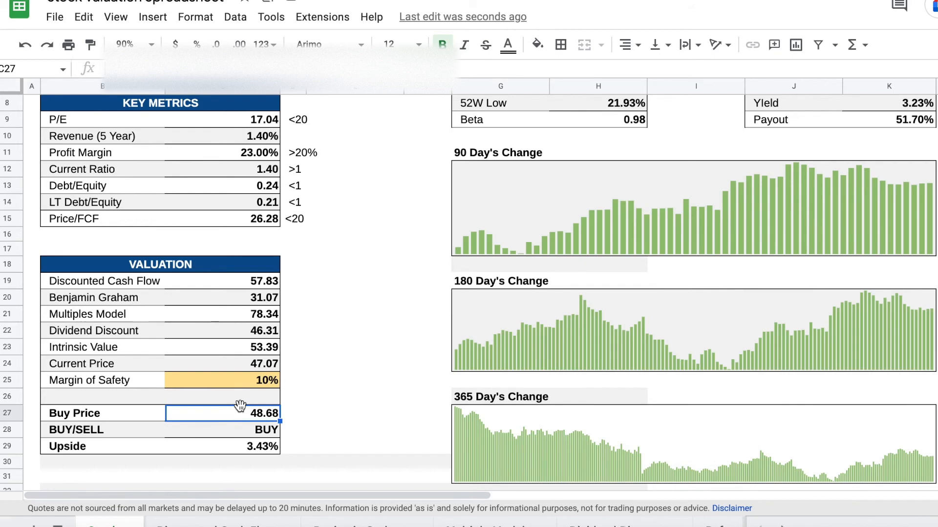
# - Set the Margin of Safety in the Valuation table to 0% and compare the Buy Price with the Intrinsic Value
pyautogui.click(243, 386)
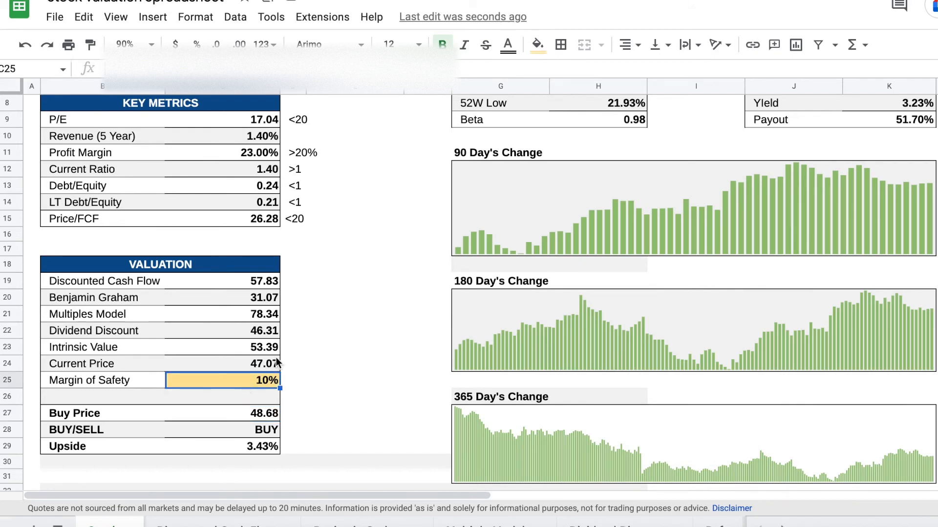
pyautogui.doubleClick(262, 382)
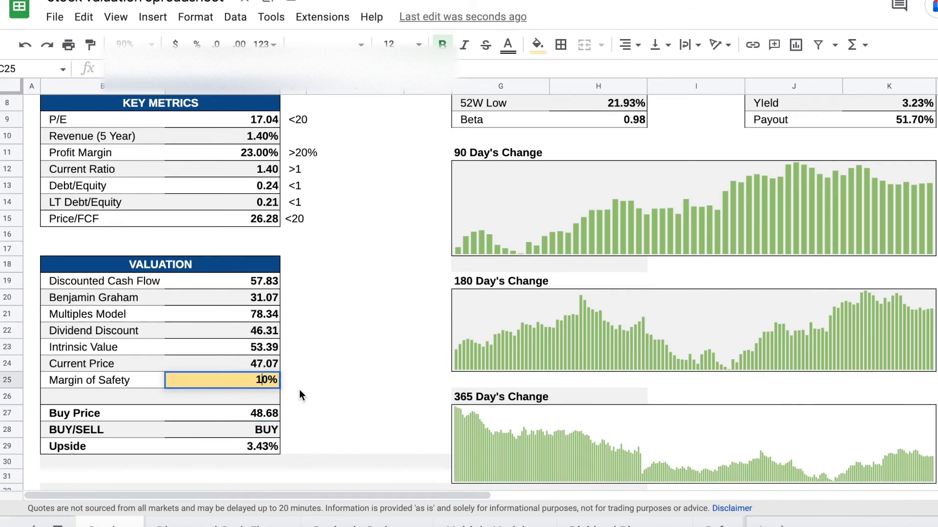
pyautogui.press('BackSpace')
pyautogui.press('Return')
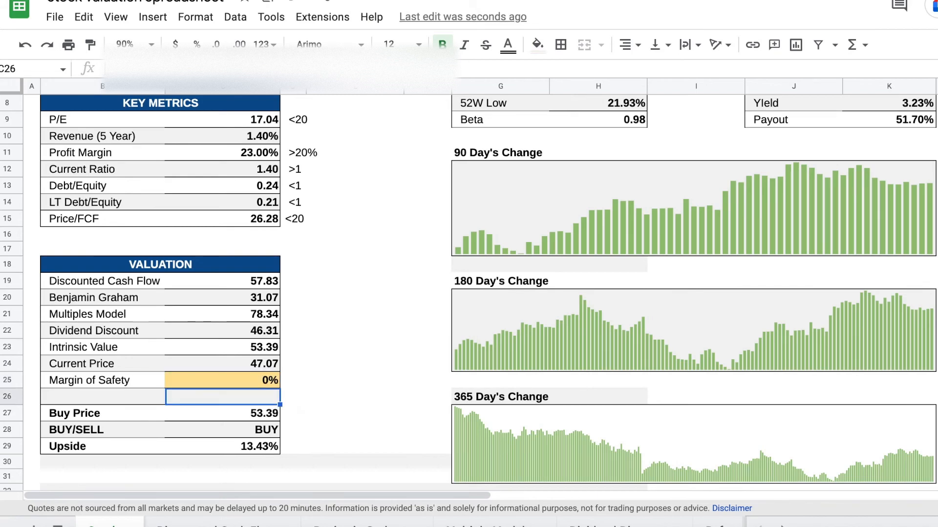
pyautogui.press('Up')
pyautogui.press('Up')
pyautogui.press('Up')
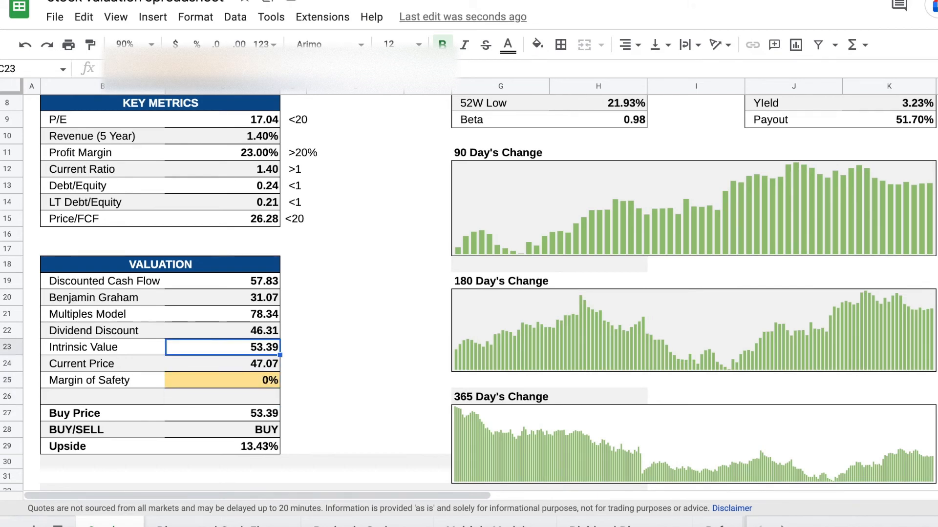
# - Set the Margin of Safety to 10% and check the resulting Buy Price, BUY/SELL signal and Upside
pyautogui.press('Down')
pyautogui.press('Down')
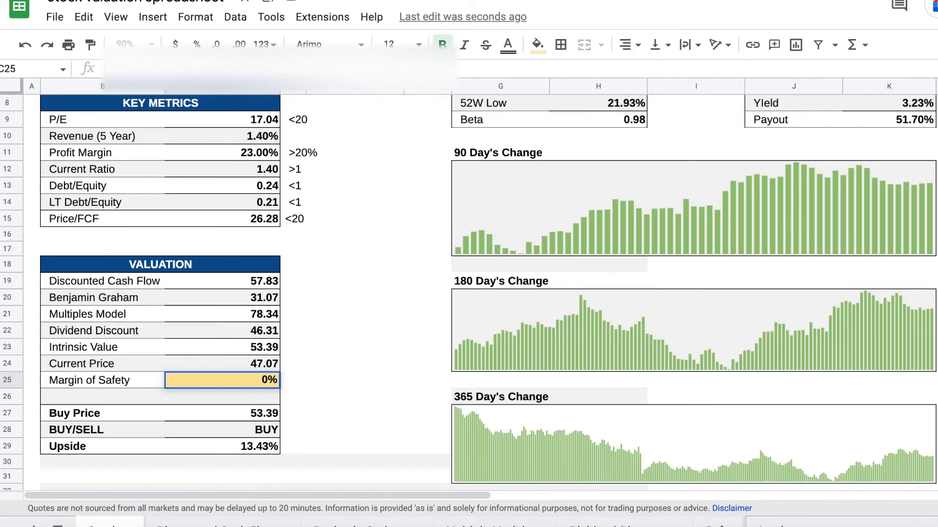
pyautogui.write('10')
pyautogui.press('Return')
pyautogui.press('Down')
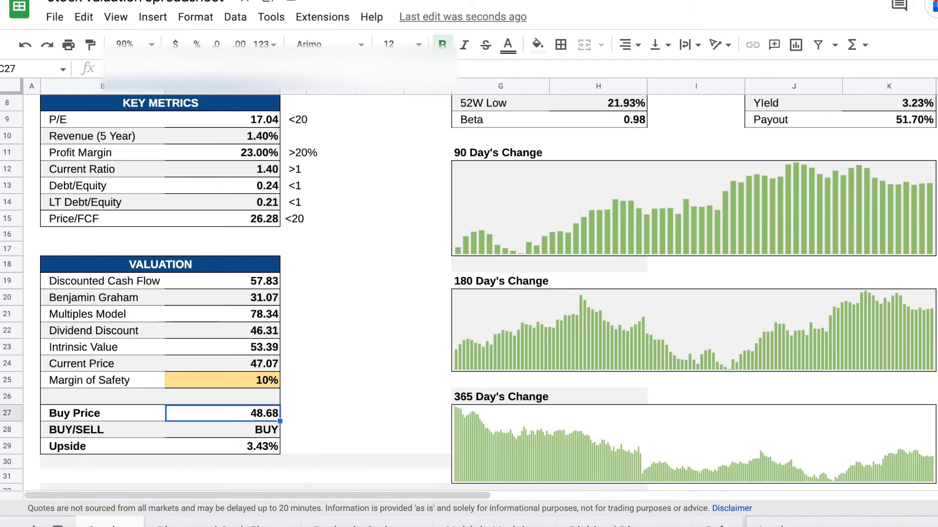
pyautogui.press('Down')
pyautogui.click(264, 451)
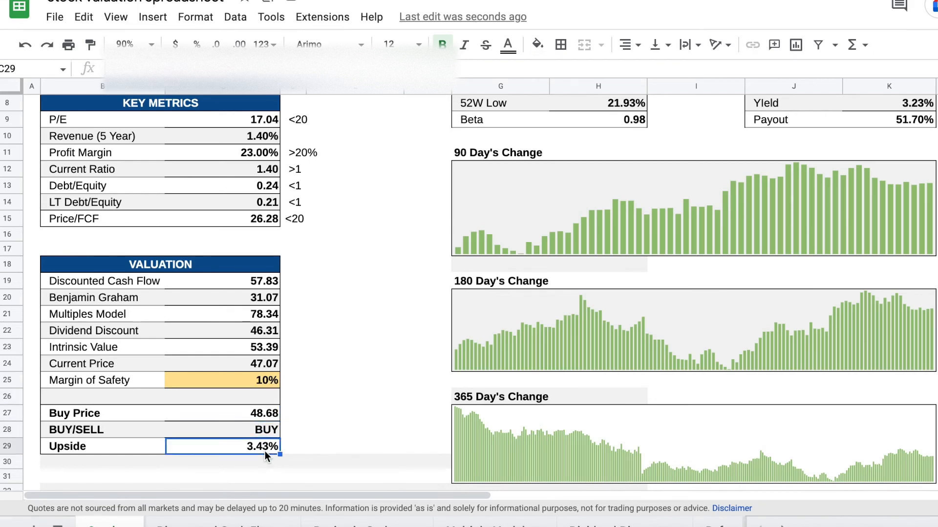
# - Set the Margin of Safety to 15% and check its effect on the Upside cell
pyautogui.click(259, 381)
pyautogui.press('Return')
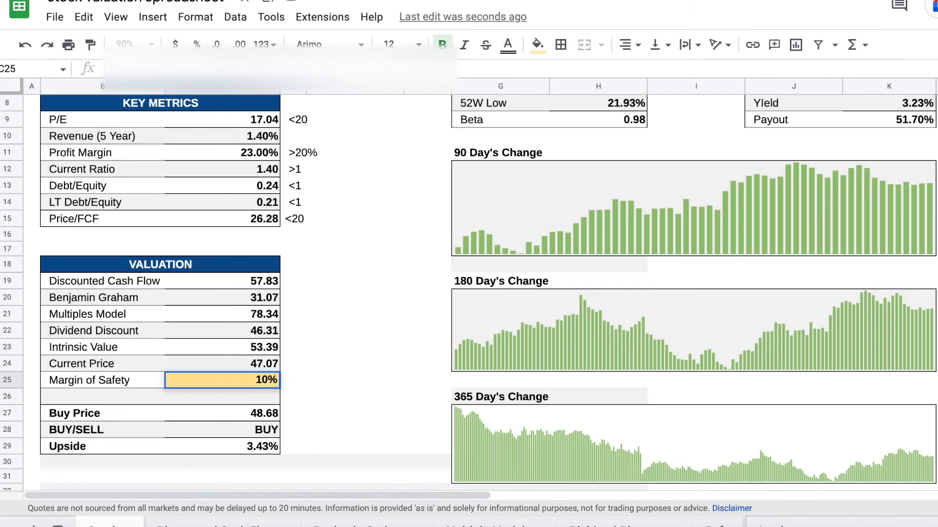
pyautogui.press('BackSpace')
pyautogui.write('5')
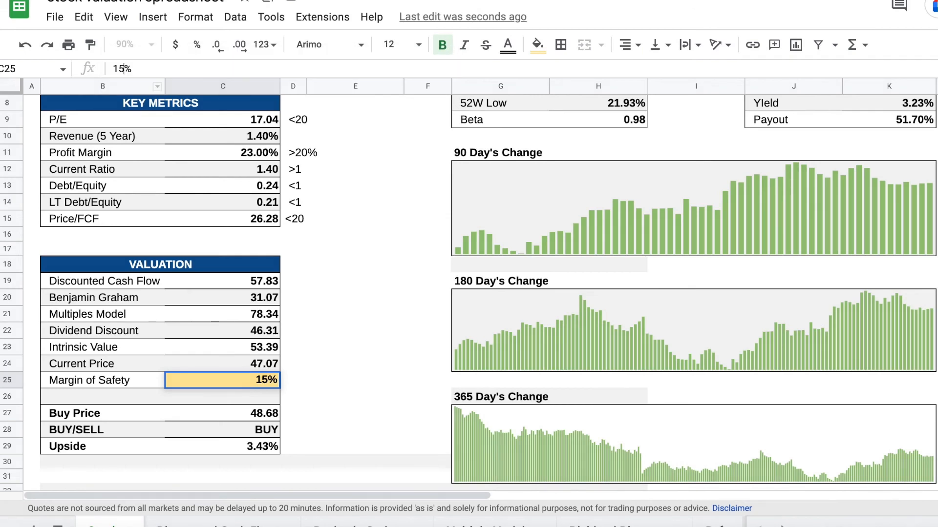
pyautogui.press('Return')
pyautogui.click(255, 441)
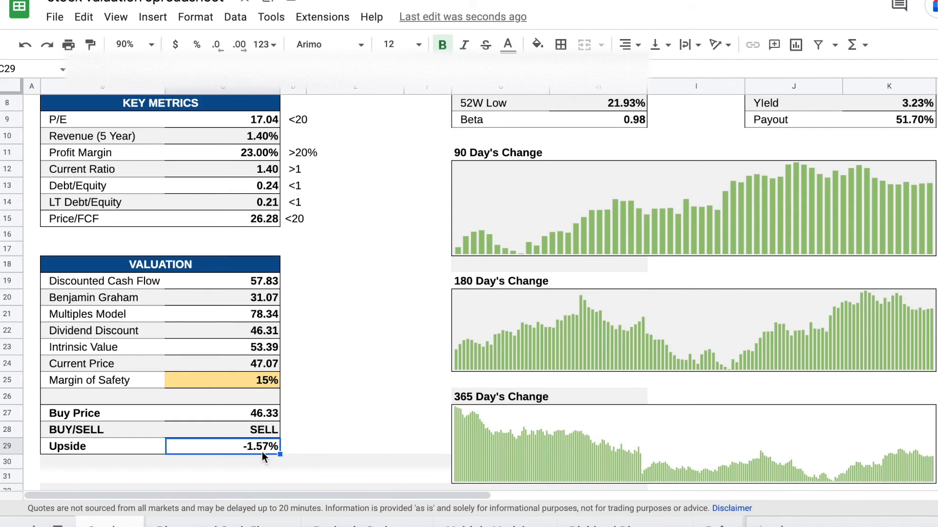
# - Set the Margin of Safety to 5% and inspect the Buy Price, BUY/SELL signal and Upside cells
pyautogui.press('Up')
pyautogui.press('Up')
pyautogui.press('Up')
pyautogui.press('Up')
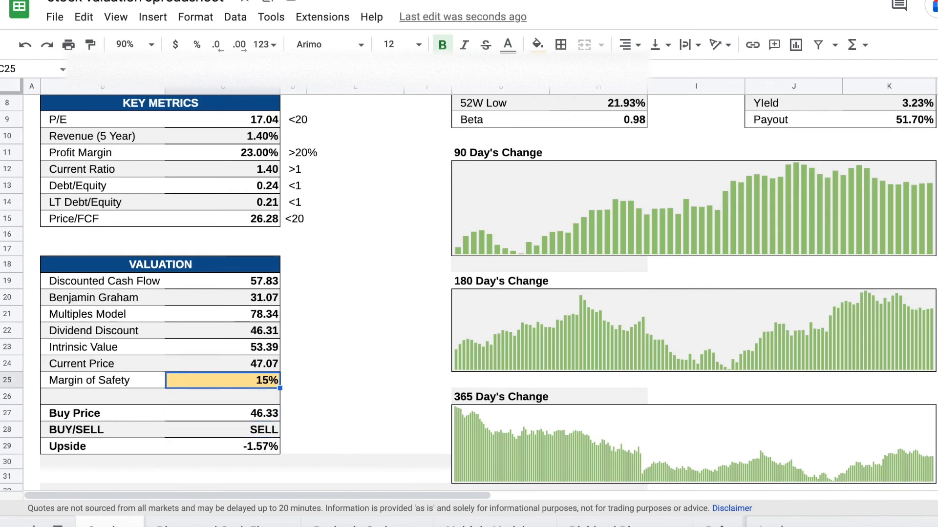
pyautogui.click(135, 69)
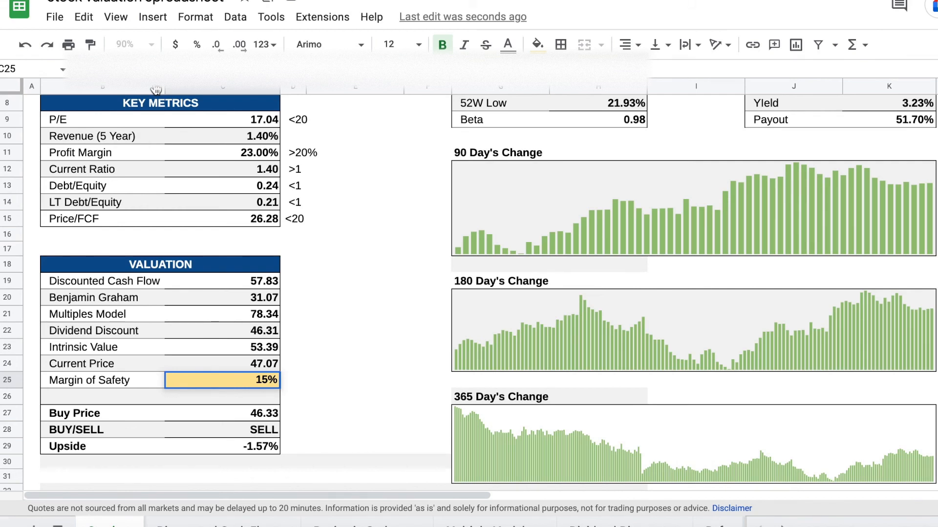
pyautogui.press('BackSpace')
pyautogui.press('Return')
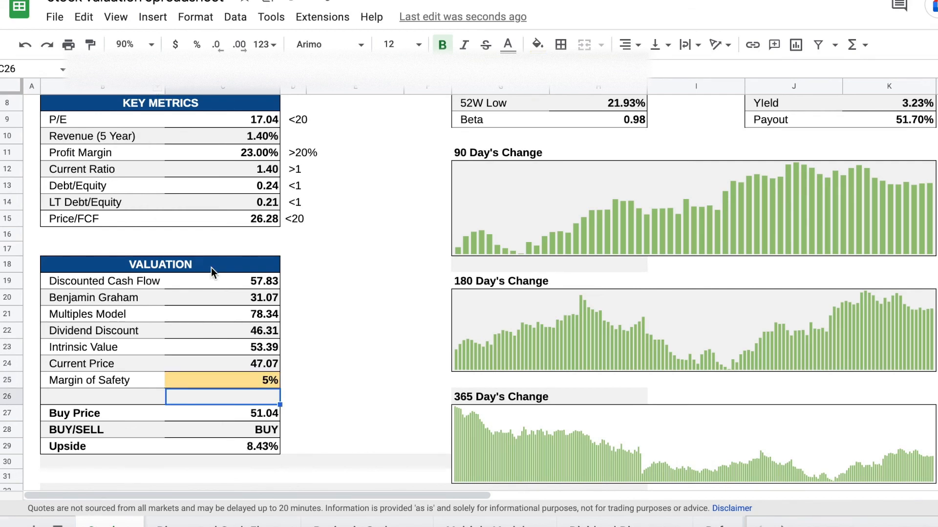
pyautogui.press('Down')
pyautogui.press('Down')
pyautogui.press('Down')
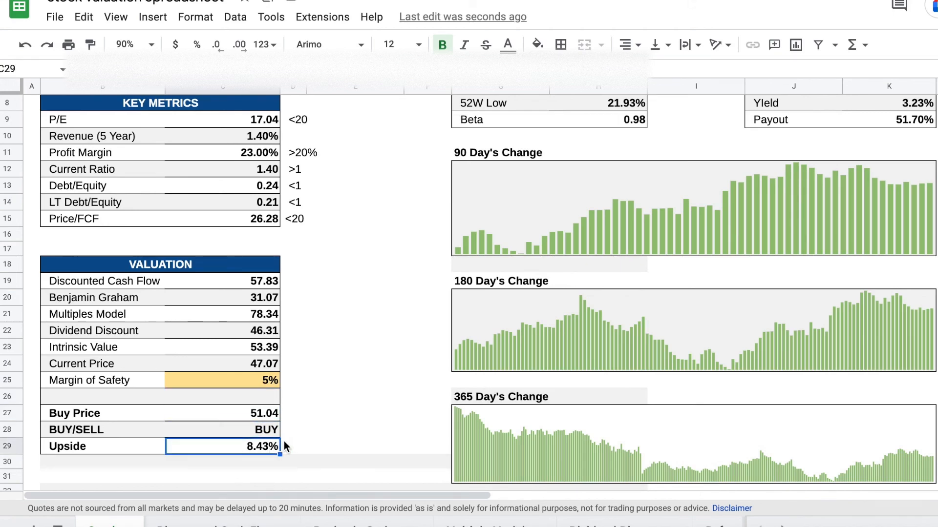